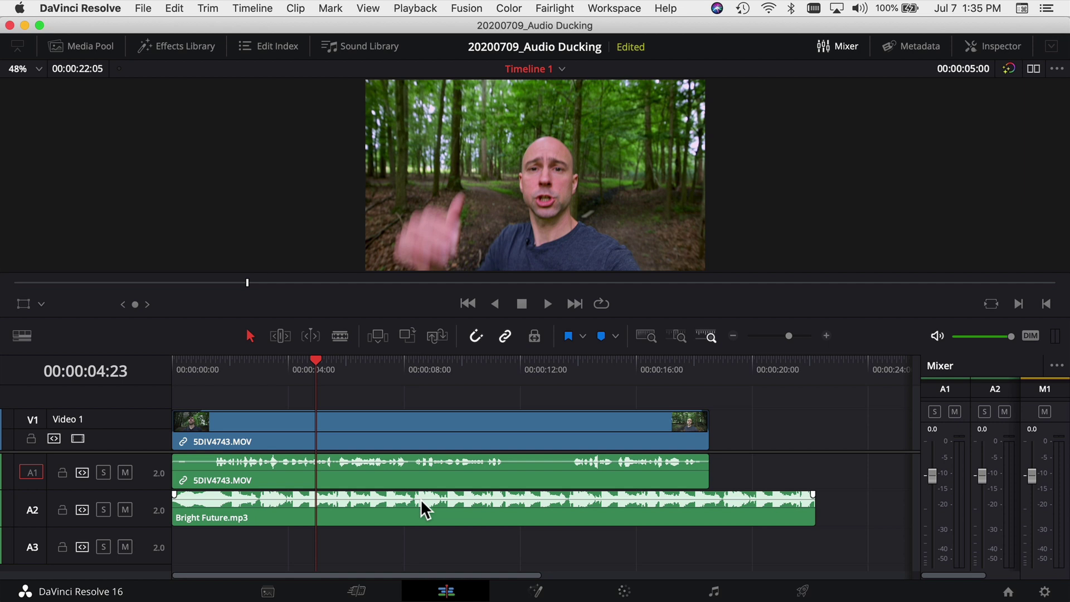
Select the Bright Future.mp3 music clip on track A2 in the Edit page timeline.
{"action": "left_click", "coordinate": [367, 515]}
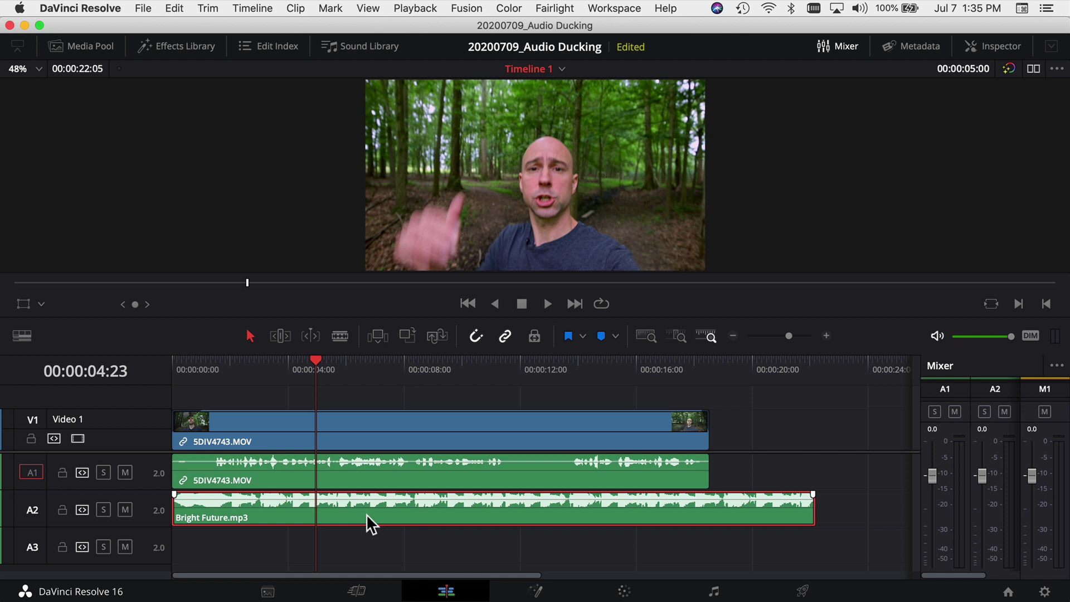
Normalize the Bright Future.mp3 clip's audio in True Peak mode to a -7.8 dBTP target.
{"action": "right_click", "coordinate": [366, 514]}
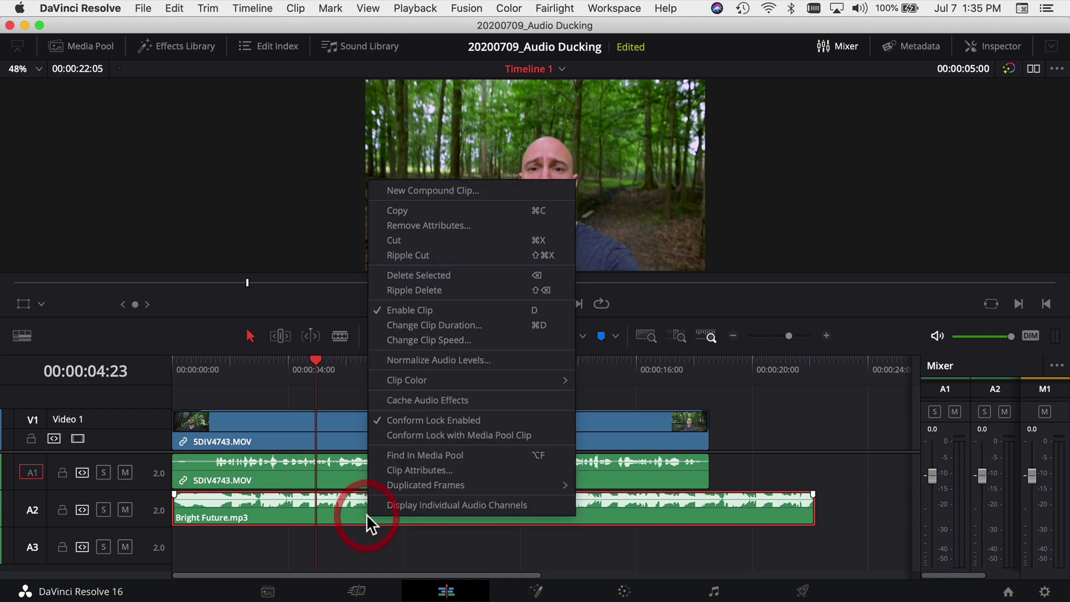
{"action": "left_click", "coordinate": [432, 360]}
{"action": "left_click", "coordinate": [559, 392]}
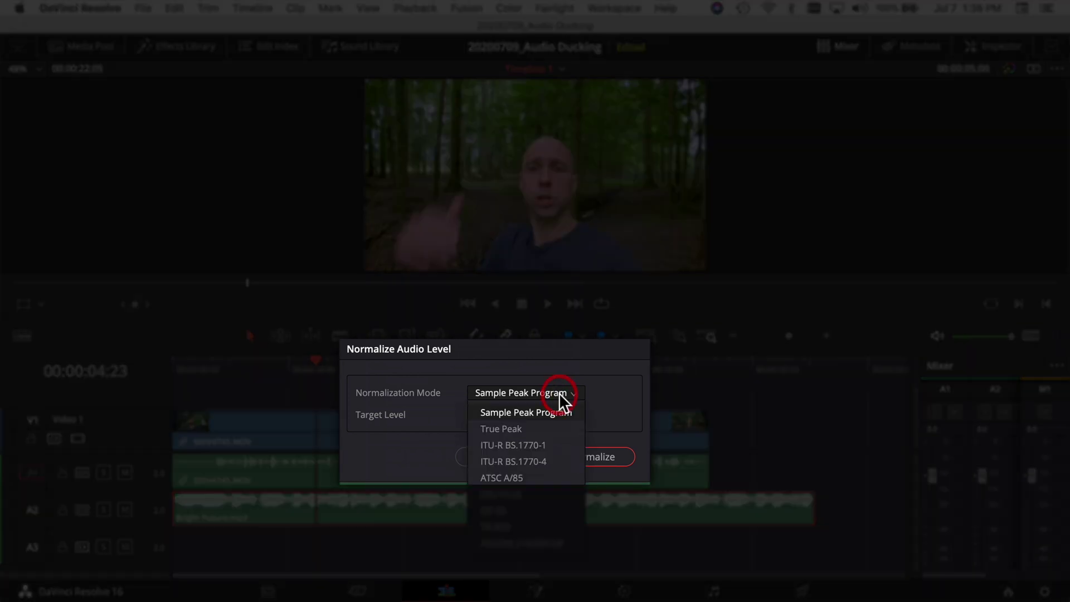
{"action": "left_click", "coordinate": [524, 429]}
{"action": "left_click", "coordinate": [469, 421]}
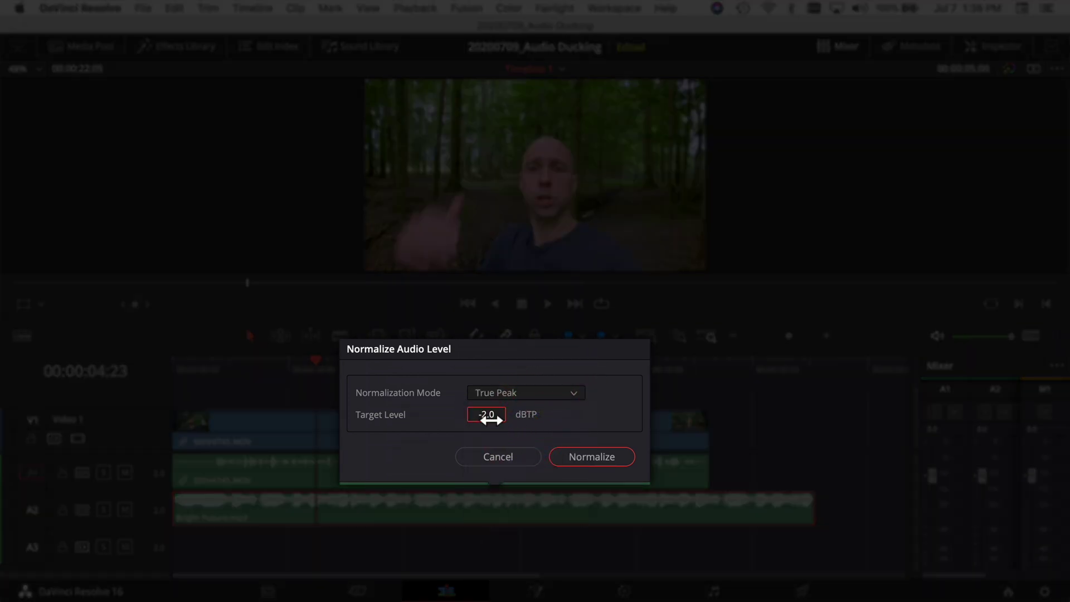
{"action": "left_click_drag", "start_coordinate": [469, 420], "coordinate": [494, 417]}
{"action": "left_click", "coordinate": [577, 462]}
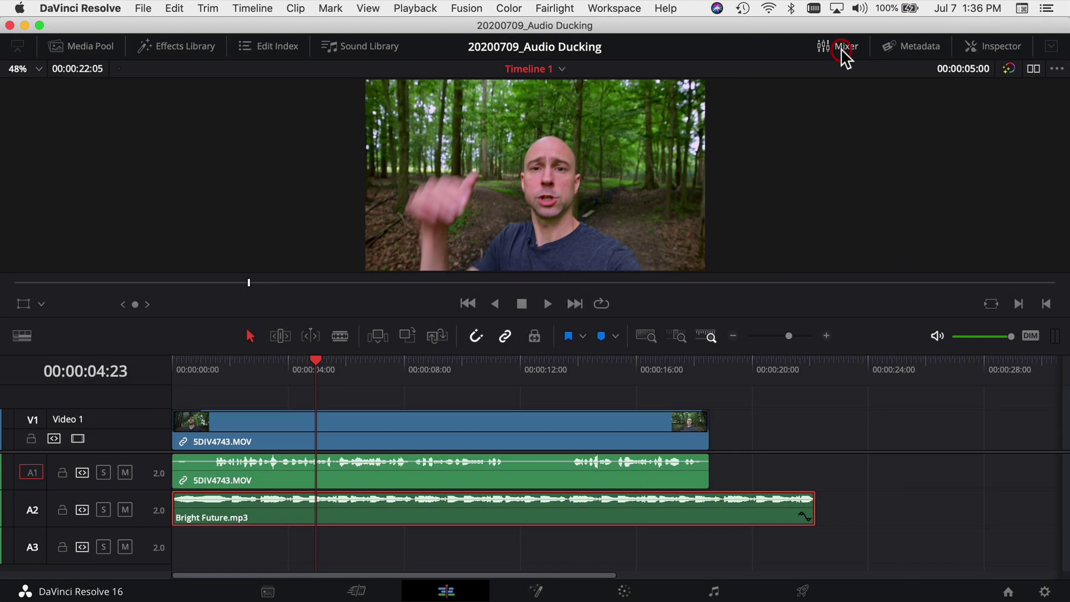
Show the Mixer, mute music track A2, and play back the dialogue alone.
{"action": "left_click", "coordinate": [841, 47]}
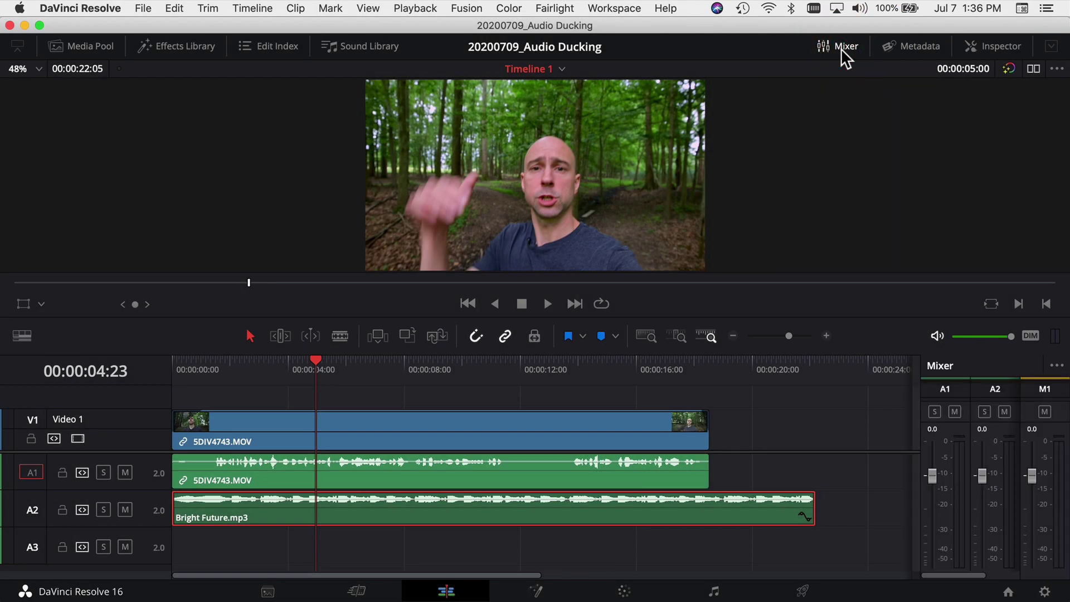
{"action": "left_click", "coordinate": [126, 510]}
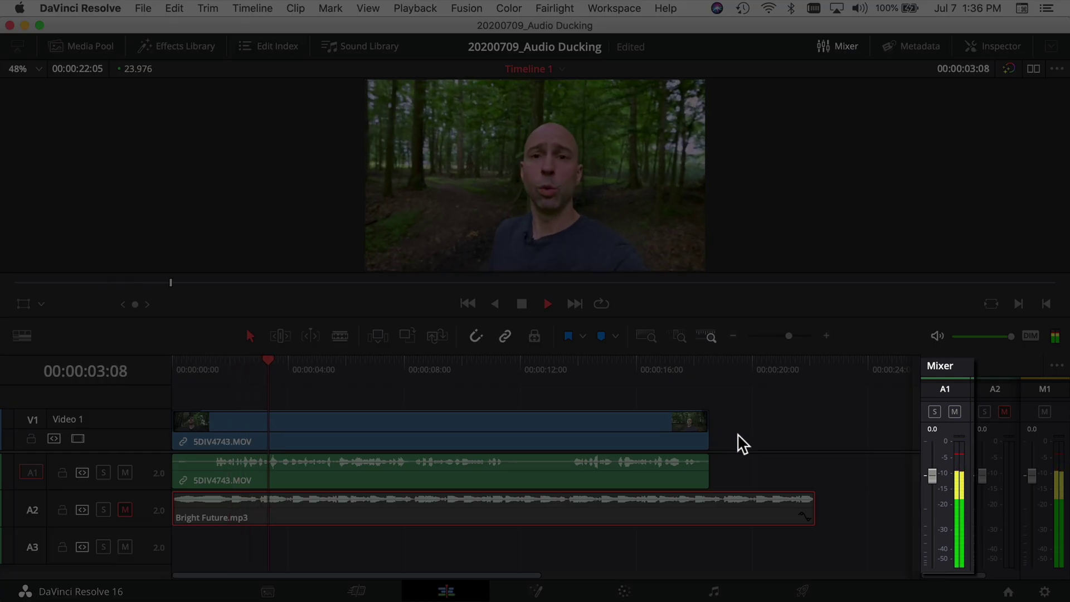
{"action": "key", "text": "XF86AudioRaiseVolume"}
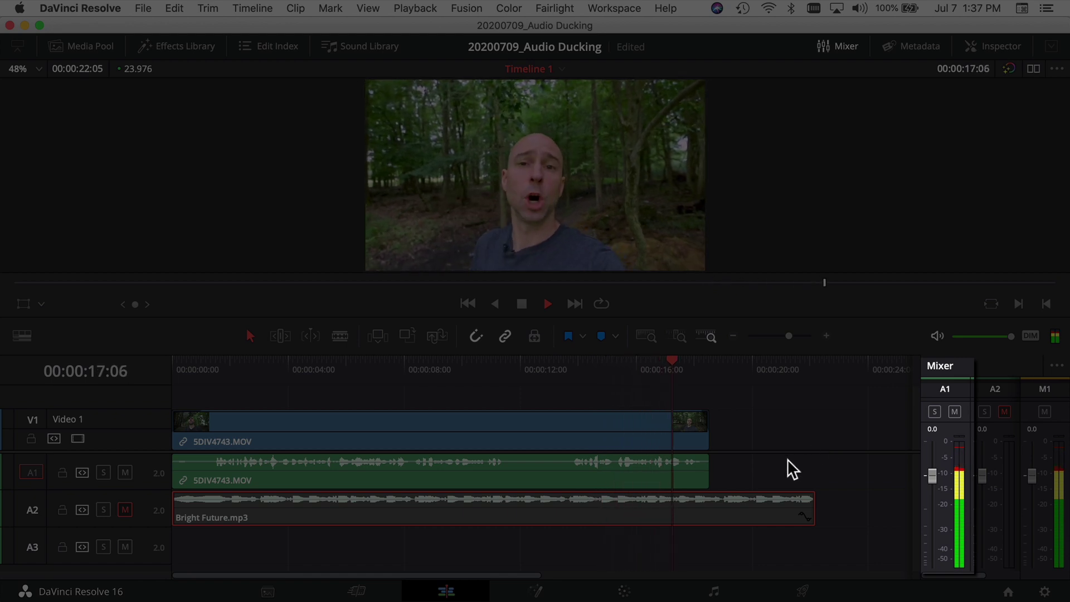
{"action": "key", "text": "space"}
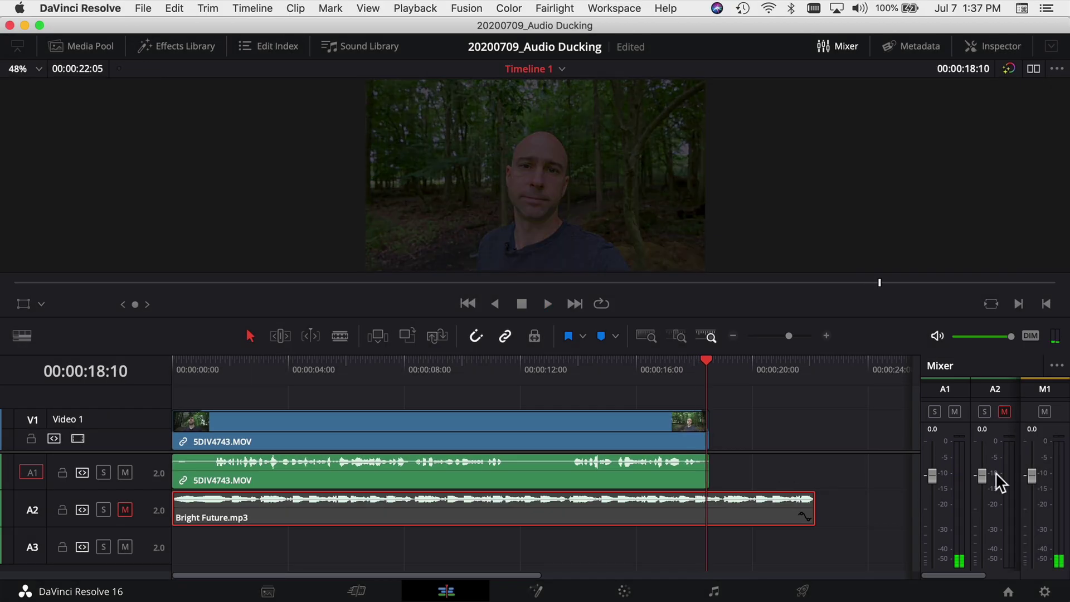
Set the 5DIV4743.MOV dialogue clip's volume to -2.20 in the Inspector.
{"action": "left_click", "coordinate": [640, 476]}
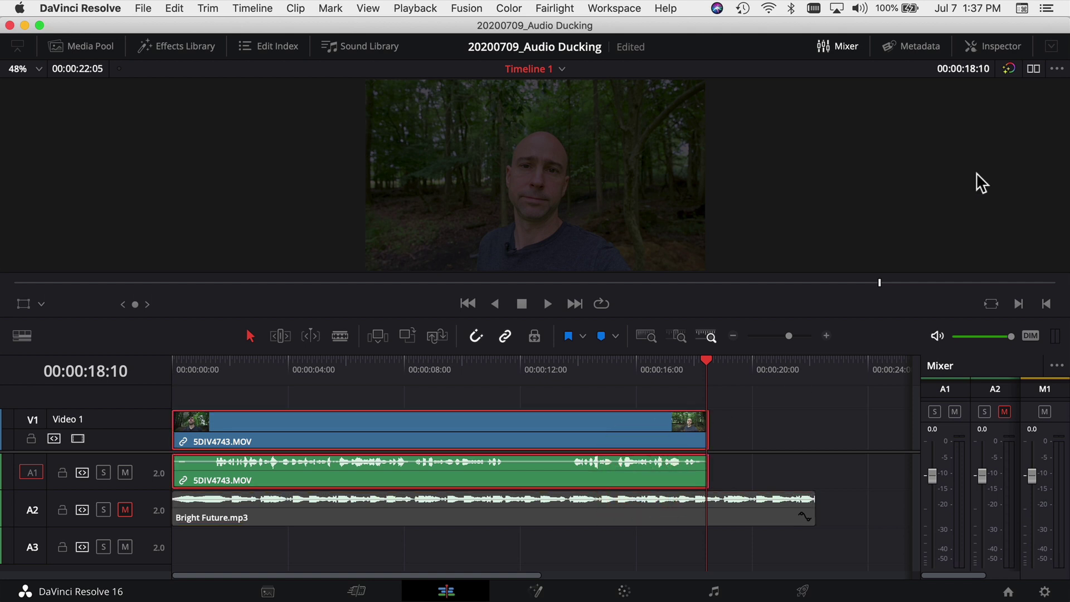
{"action": "left_click", "coordinate": [991, 46]}
{"action": "left_click_drag", "start_coordinate": [972, 153], "coordinate": [967, 152]}
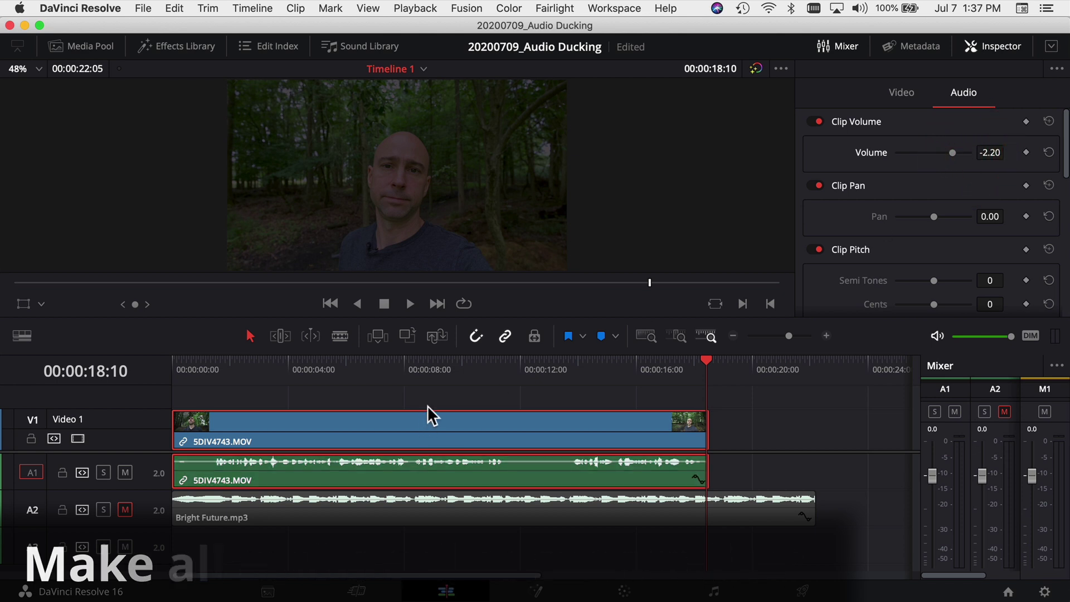
Unmute track A2 and play dialogue and music together from the timeline start.
{"action": "key", "text": "Home"}
{"action": "left_click", "coordinate": [125, 509]}
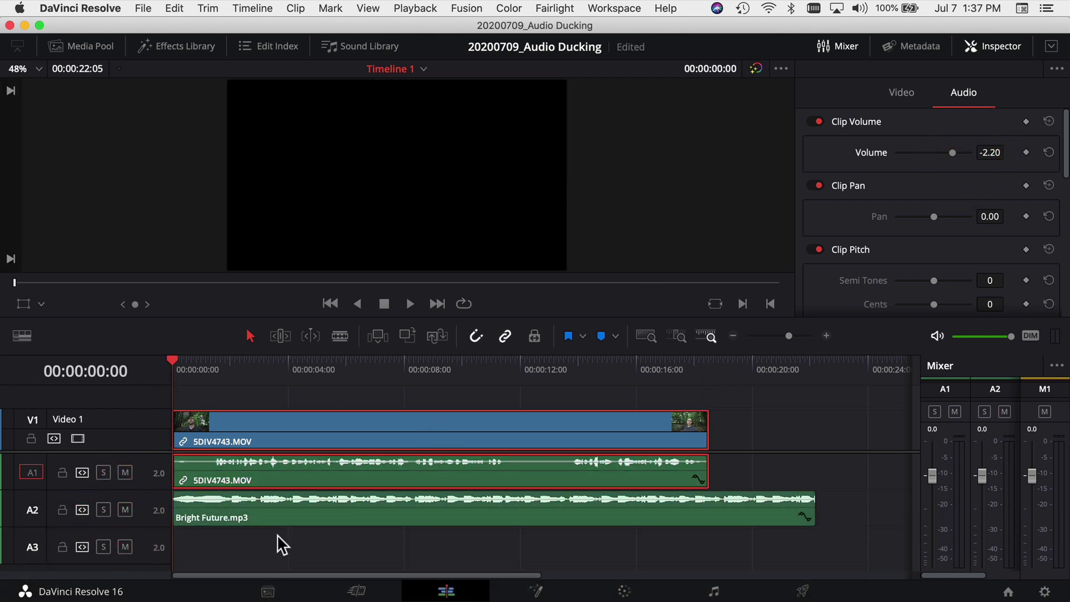
{"action": "mouse_move", "coordinate": [251, 518]}
{"action": "mouse_move", "coordinate": [282, 484]}
{"action": "key", "text": "space"}
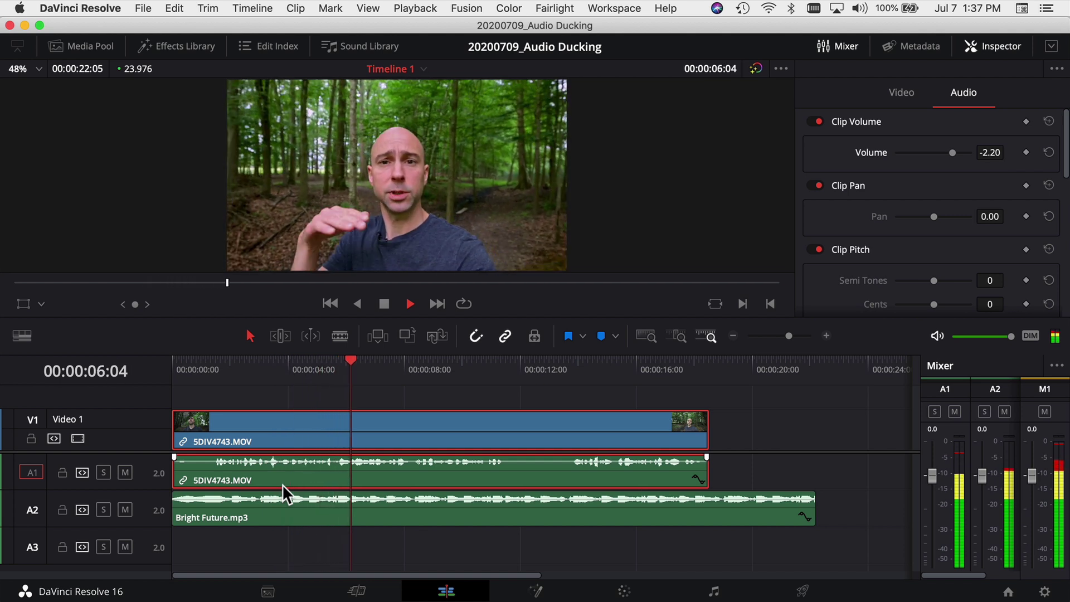
{"action": "key", "text": "space"}
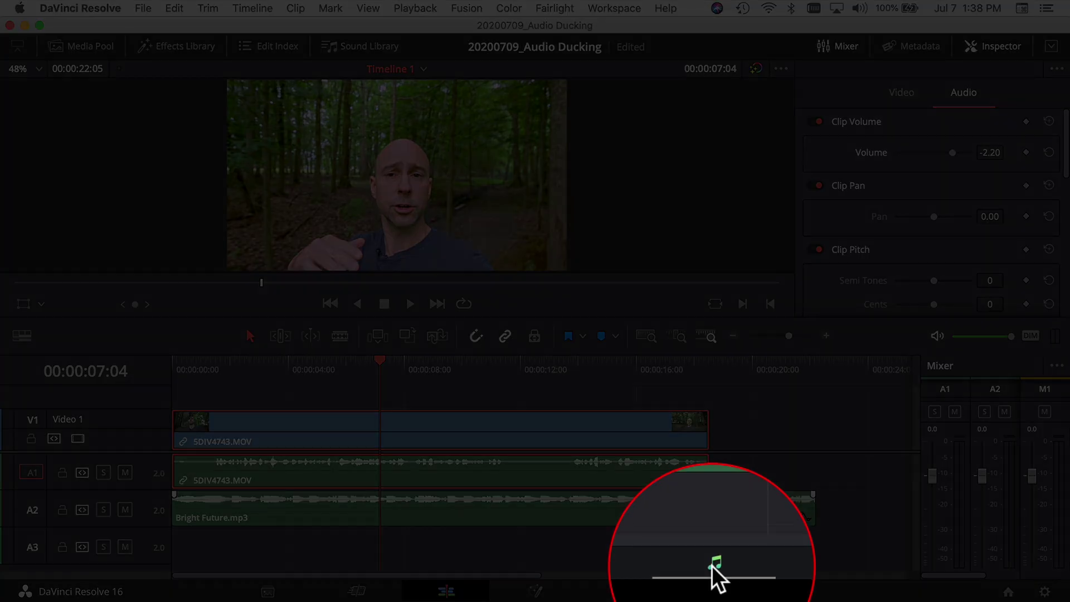
On the Fairlight page, select tracks A1 and A2 and enlarge track height to show waveforms.
{"action": "left_click", "coordinate": [714, 592]}
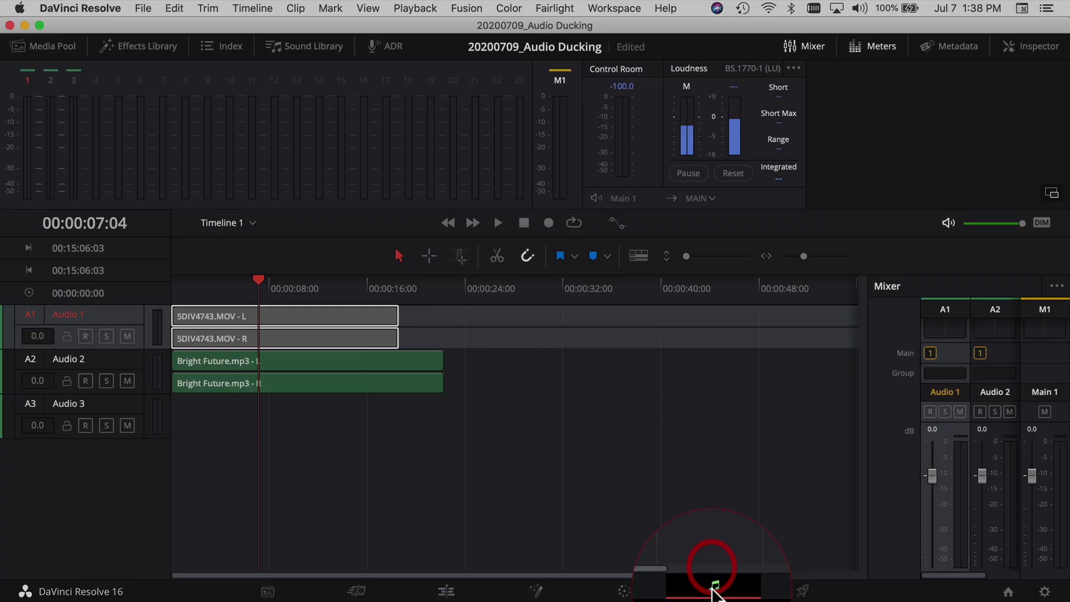
{"action": "left_click", "coordinate": [96, 324]}
{"action": "left_click", "coordinate": [124, 362]}
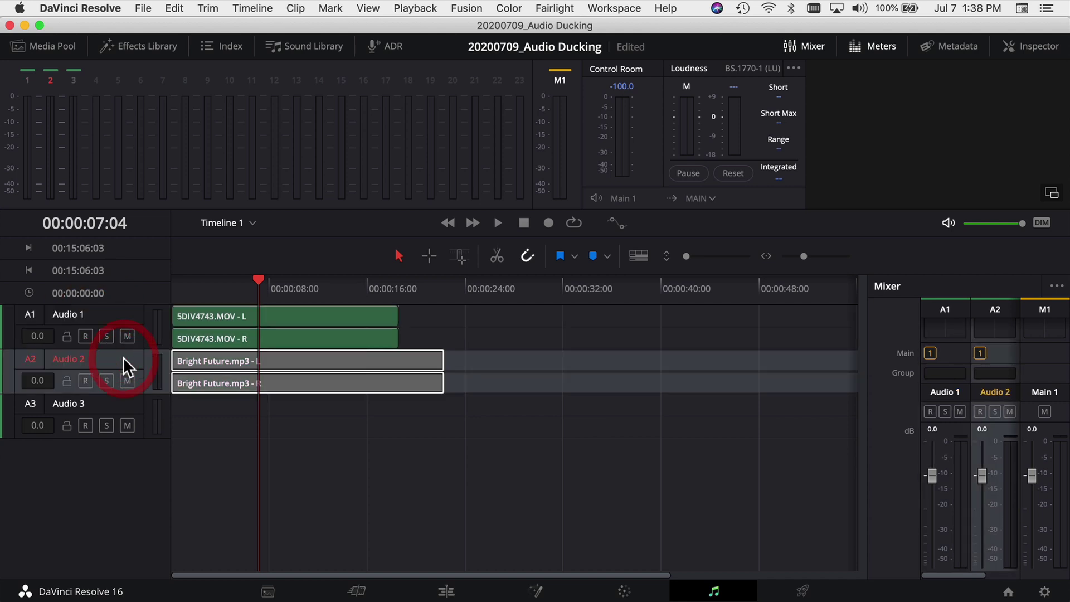
{"action": "left_click_drag", "start_coordinate": [685, 257], "coordinate": [692, 257]}
{"action": "left_click", "coordinate": [126, 314]}
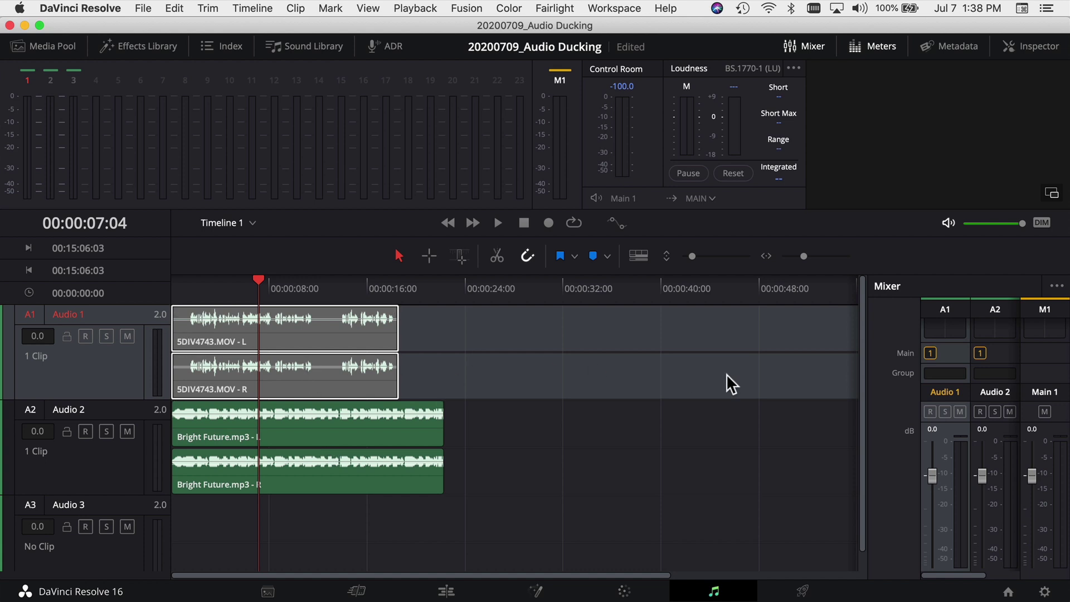
Hide the EQ row in the Mixer and open the Dynamics settings for Audio 1.
{"action": "scroll", "coordinate": [947, 370], "scroll_direction": "up", "scroll_amount": 3}
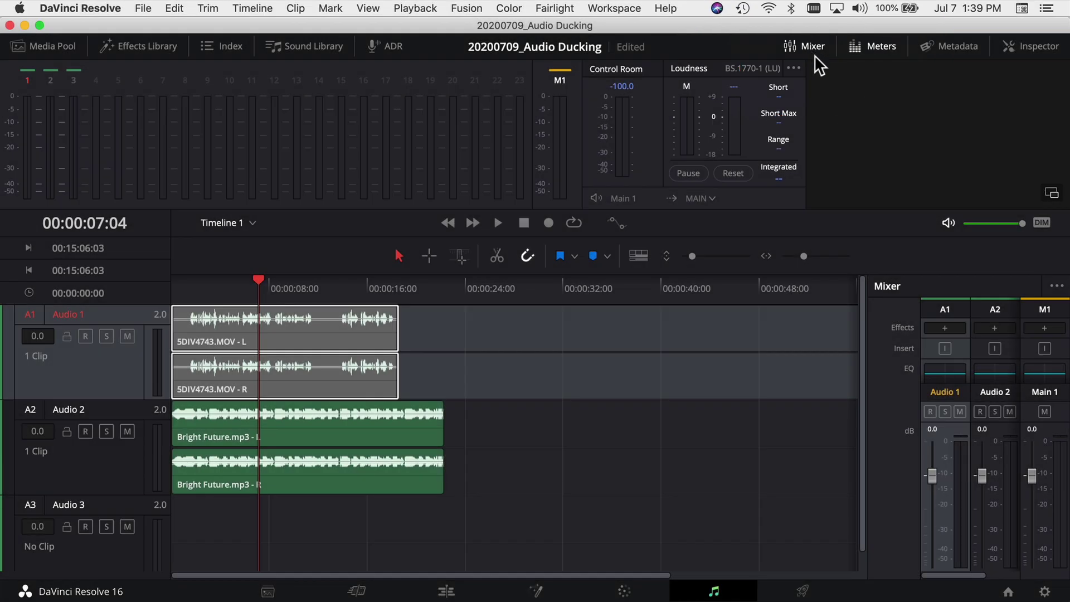
{"action": "scroll", "coordinate": [935, 349], "scroll_direction": "down", "scroll_amount": 3}
{"action": "scroll", "coordinate": [936, 349], "scroll_direction": "up", "scroll_amount": 1}
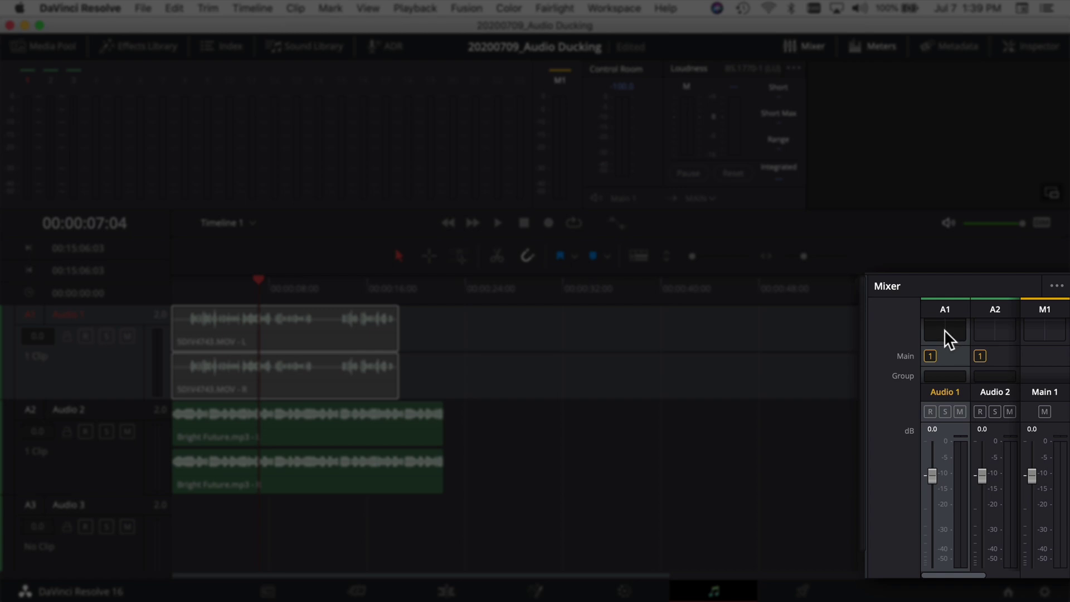
{"action": "left_click", "coordinate": [1056, 287]}
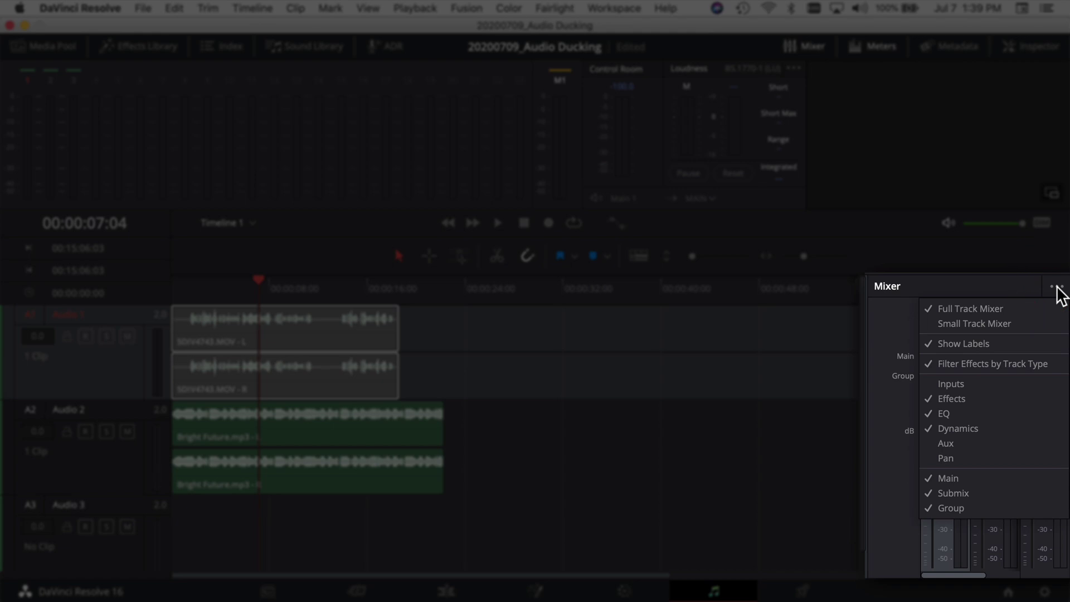
{"action": "left_click", "coordinate": [951, 413]}
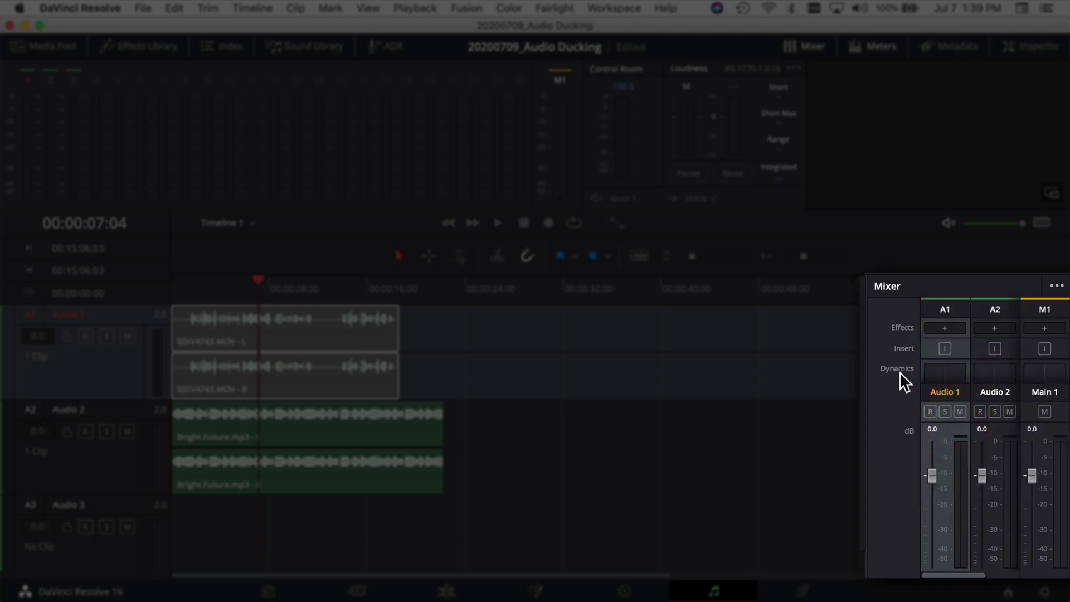
{"action": "double_click", "coordinate": [946, 372]}
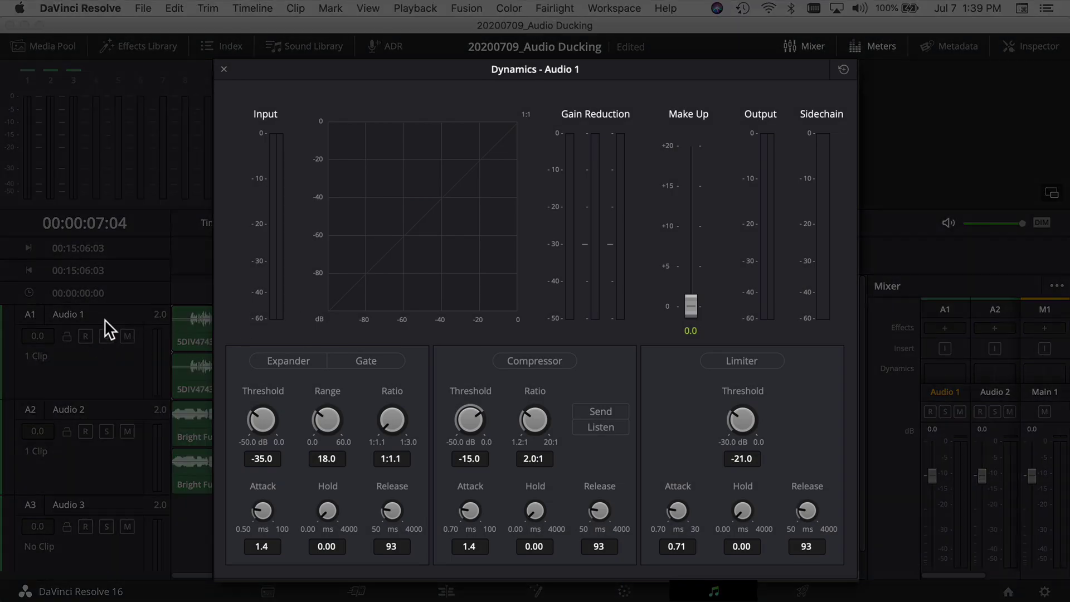
Set Audio 1's compressor to Send to the sidechain, then switch Dynamics to Audio 2.
{"action": "left_click", "coordinate": [105, 318]}
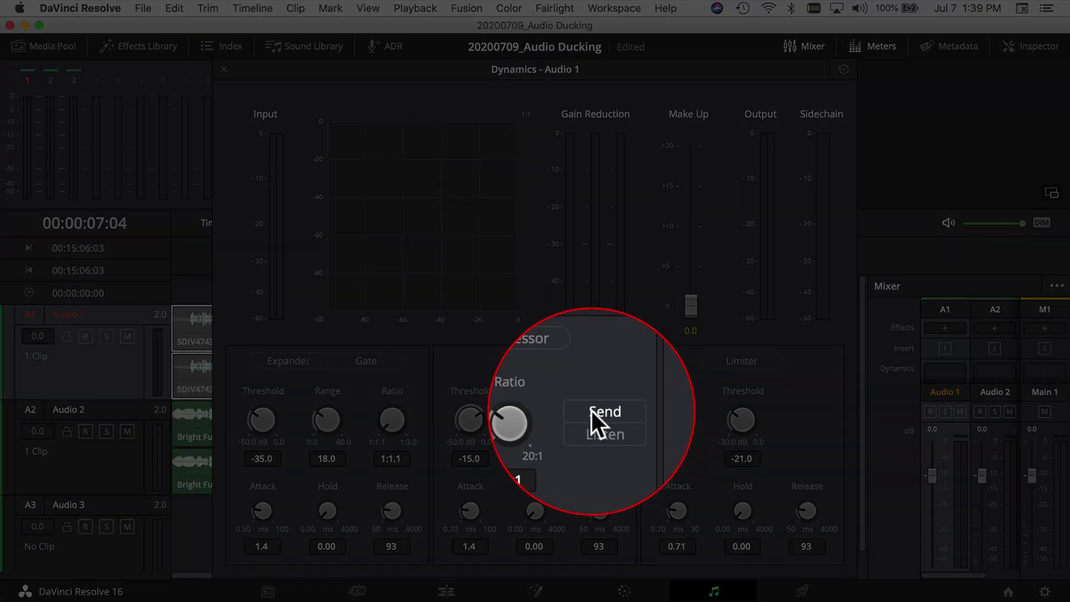
{"action": "left_click", "coordinate": [592, 411]}
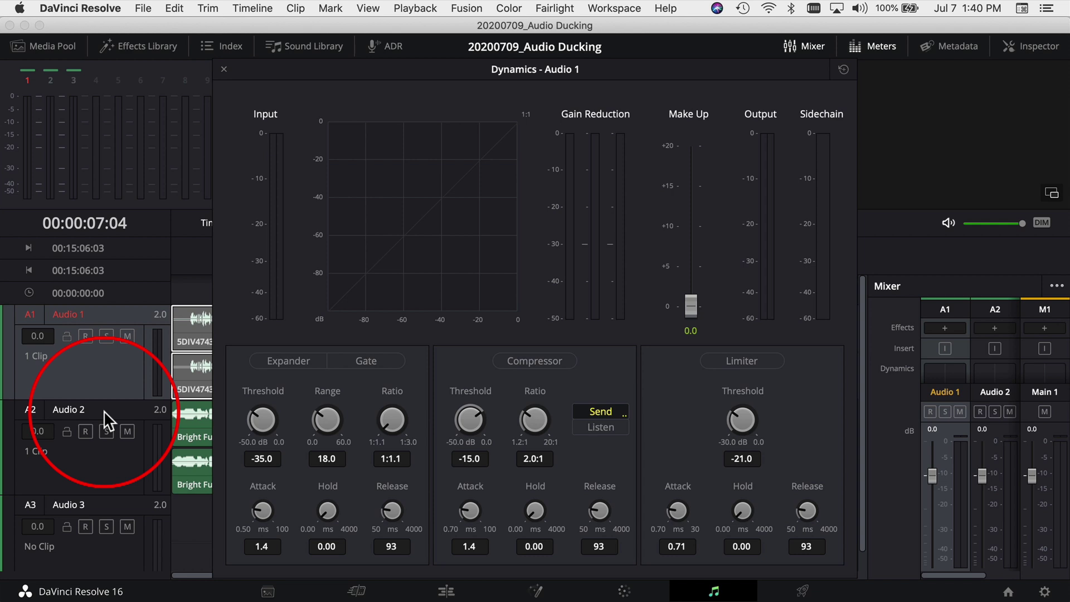
{"action": "left_click", "coordinate": [104, 410]}
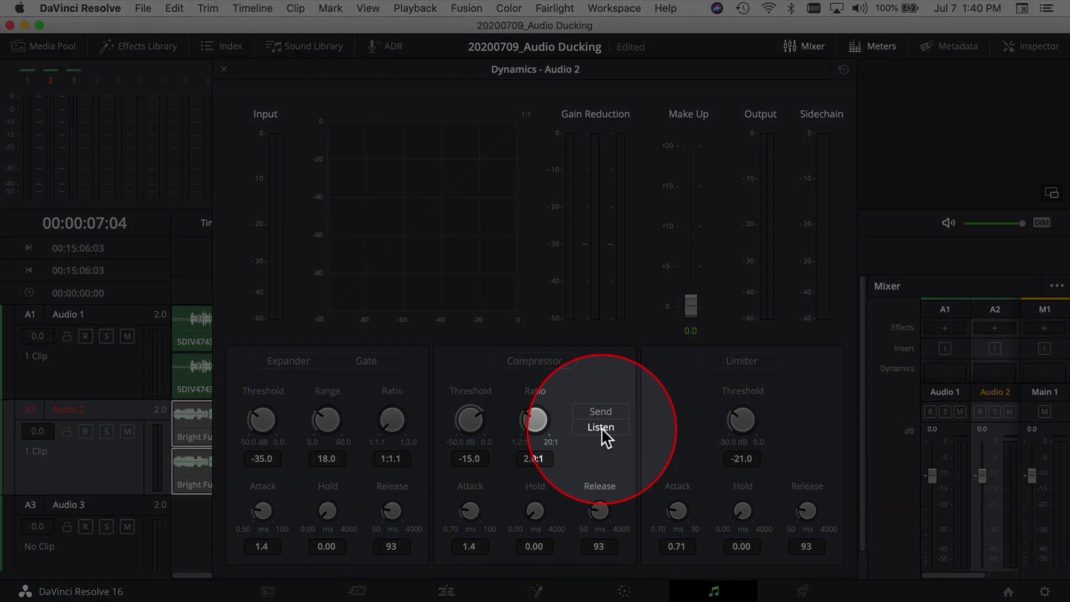
Turn on Audio 2's compressor with Listen keyed from the sidechain.
{"action": "left_click", "coordinate": [601, 427]}
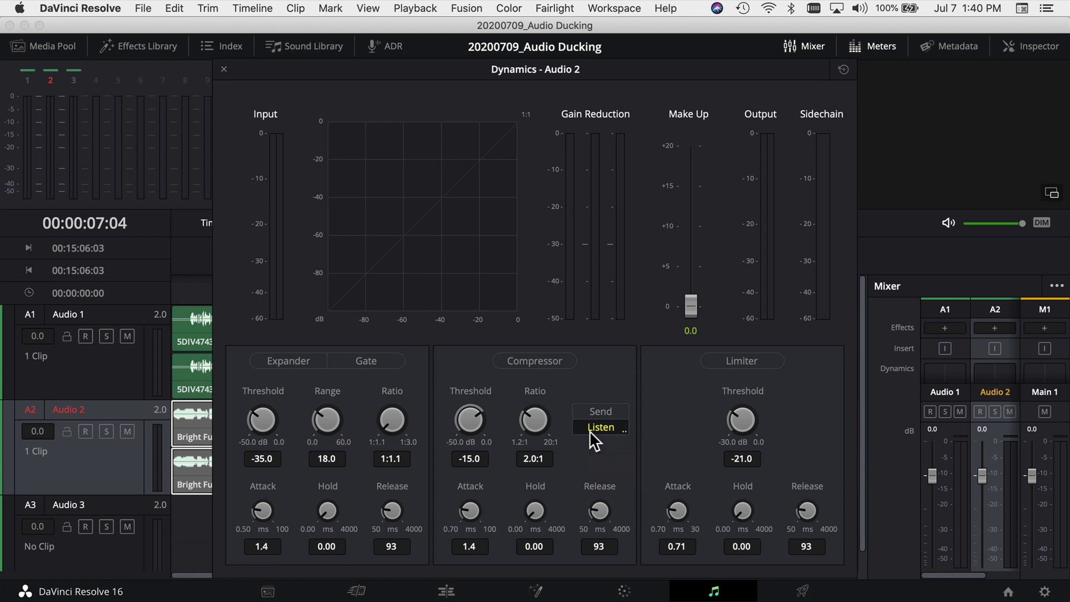
{"action": "left_click", "coordinate": [583, 431]}
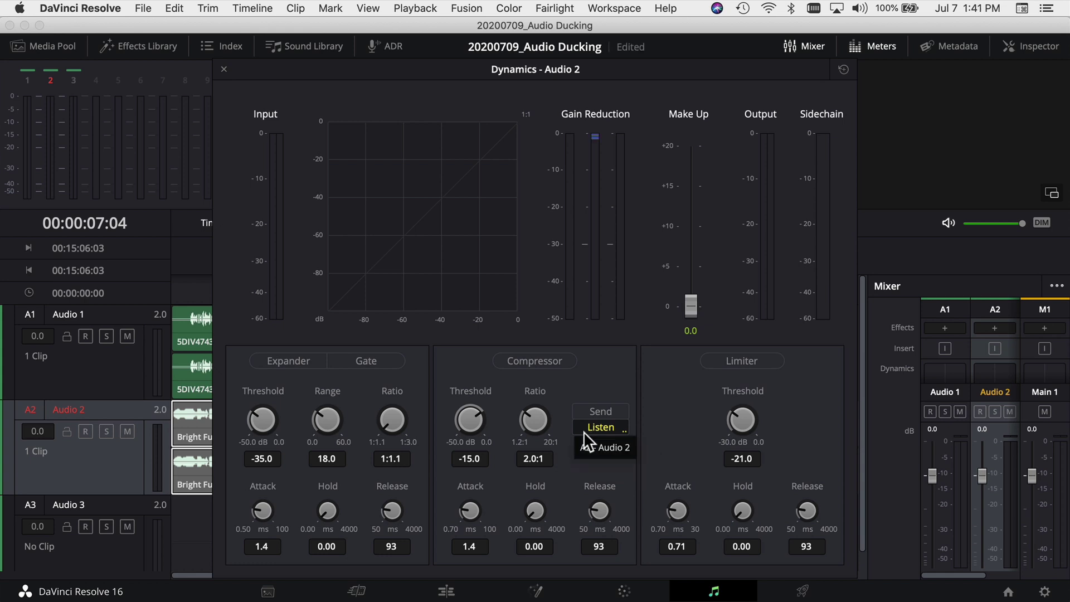
{"action": "left_click", "coordinate": [563, 77]}
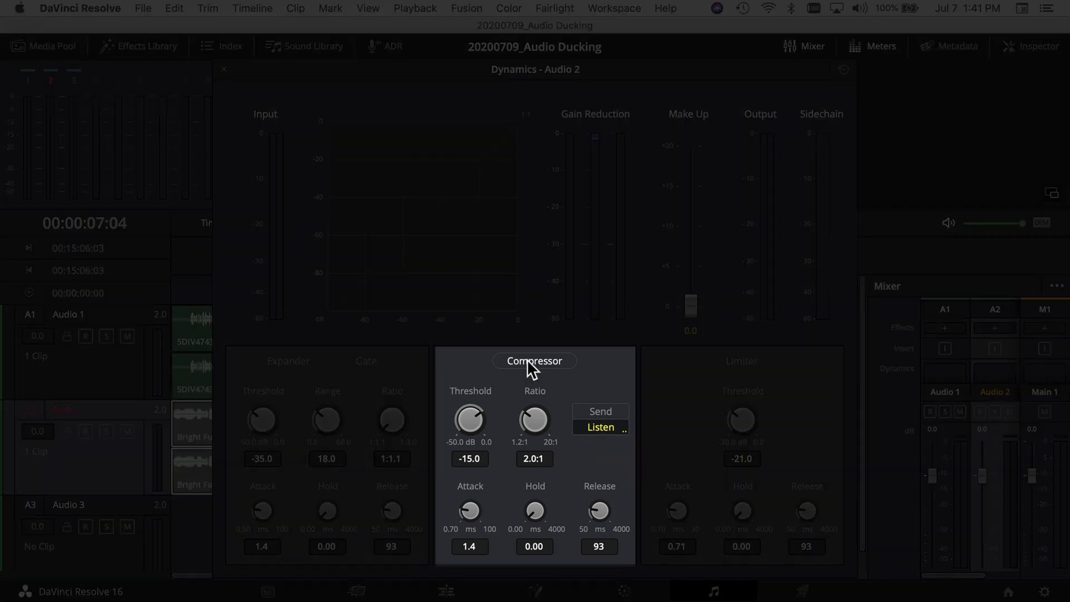
{"action": "left_click", "coordinate": [528, 361]}
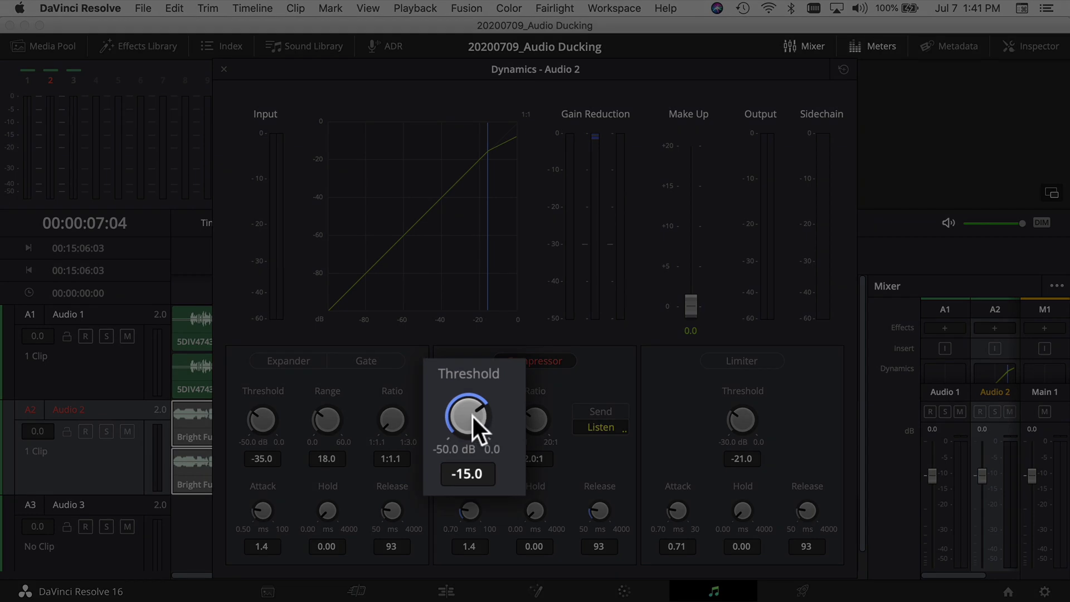
Set Audio 2's compressor threshold to -20.3 dB and ratio to 9.5:1.
{"action": "left_click_drag", "start_coordinate": [474, 412], "coordinate": [432, 428]}
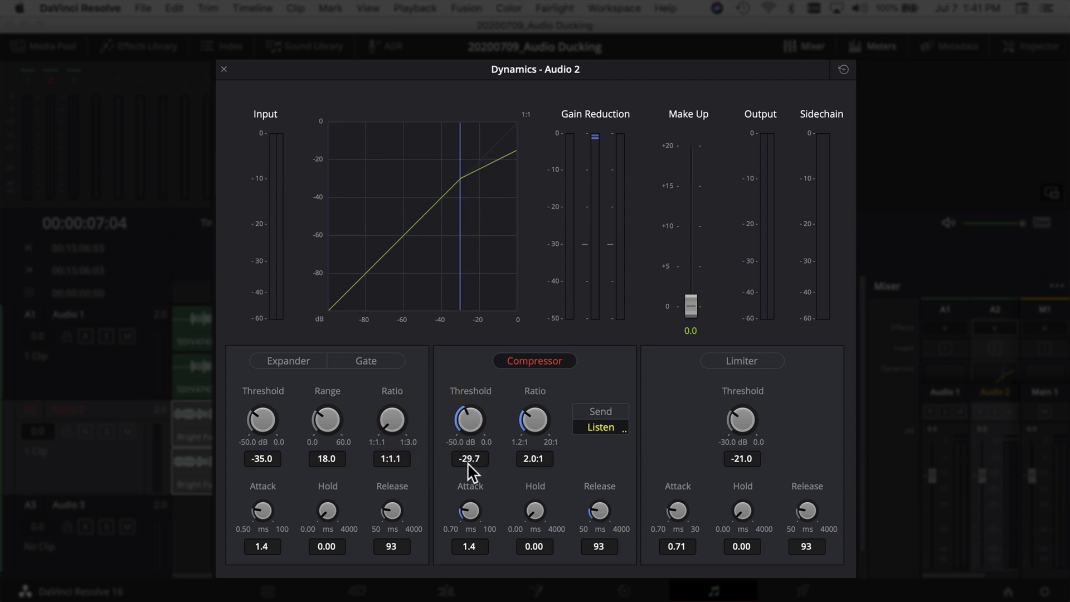
{"action": "mouse_move", "coordinate": [467, 434]}
{"action": "left_mouse_down"}
{"action": "mouse_move", "coordinate": [463, 415]}
{"action": "mouse_move", "coordinate": [497, 422]}
{"action": "mouse_move", "coordinate": [402, 437]}
{"action": "left_mouse_up"}
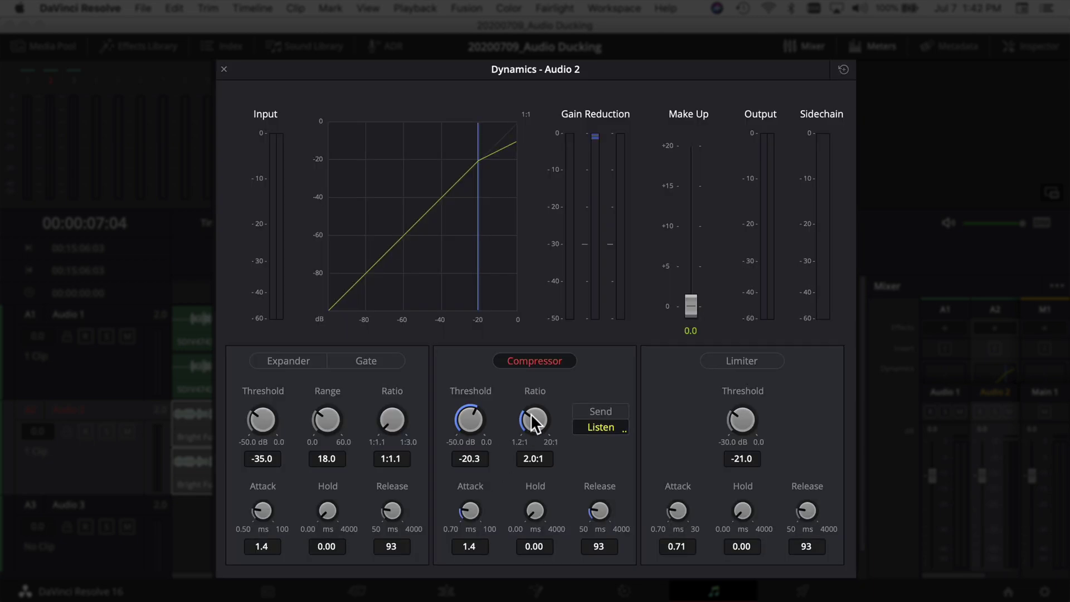
{"action": "mouse_move", "coordinate": [532, 418]}
{"action": "left_mouse_down"}
{"action": "mouse_move", "coordinate": [567, 435]}
{"action": "mouse_move", "coordinate": [538, 419]}
{"action": "left_mouse_up"}
{"action": "left_click_drag", "start_coordinate": [521, 97], "coordinate": [657, 80]}
Play back from the start to check the ducking, then nudge the threshold to -20.6 dB.
{"action": "left_click", "coordinate": [172, 280]}
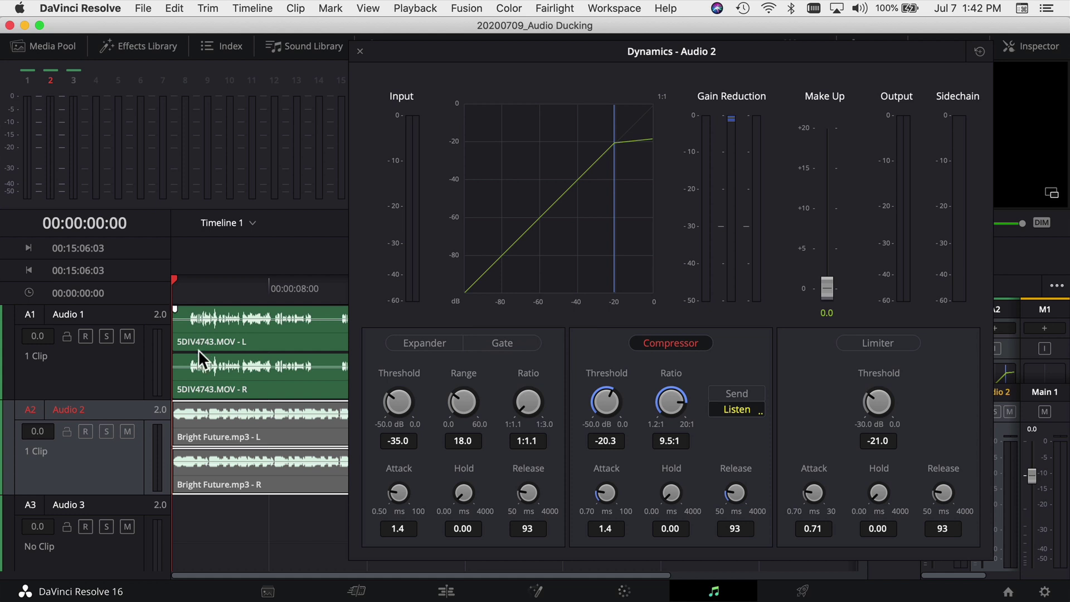
{"action": "key", "text": "space"}
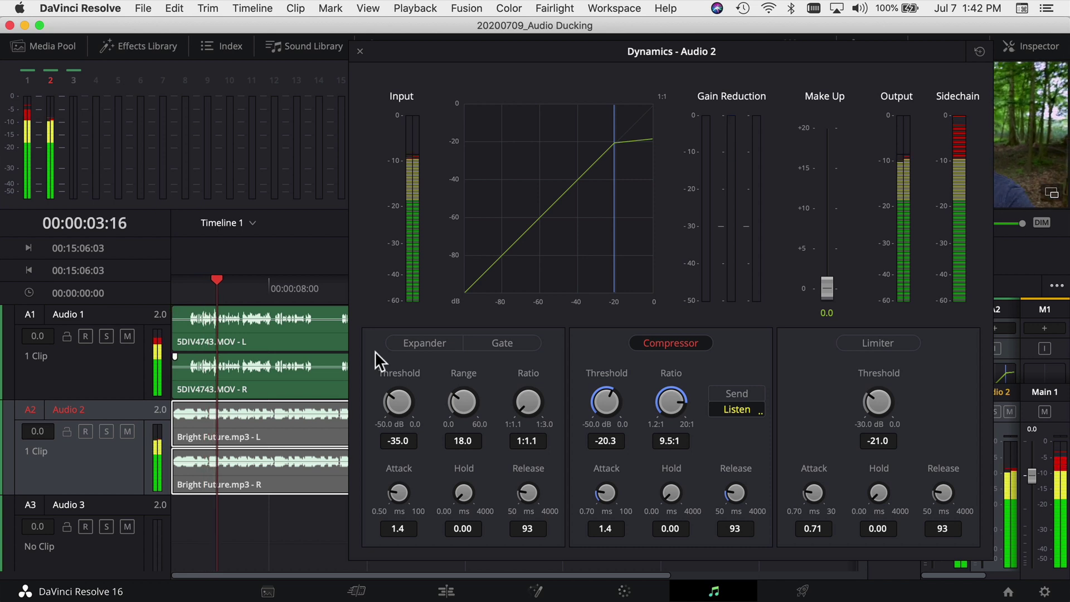
{"action": "key", "text": "space"}
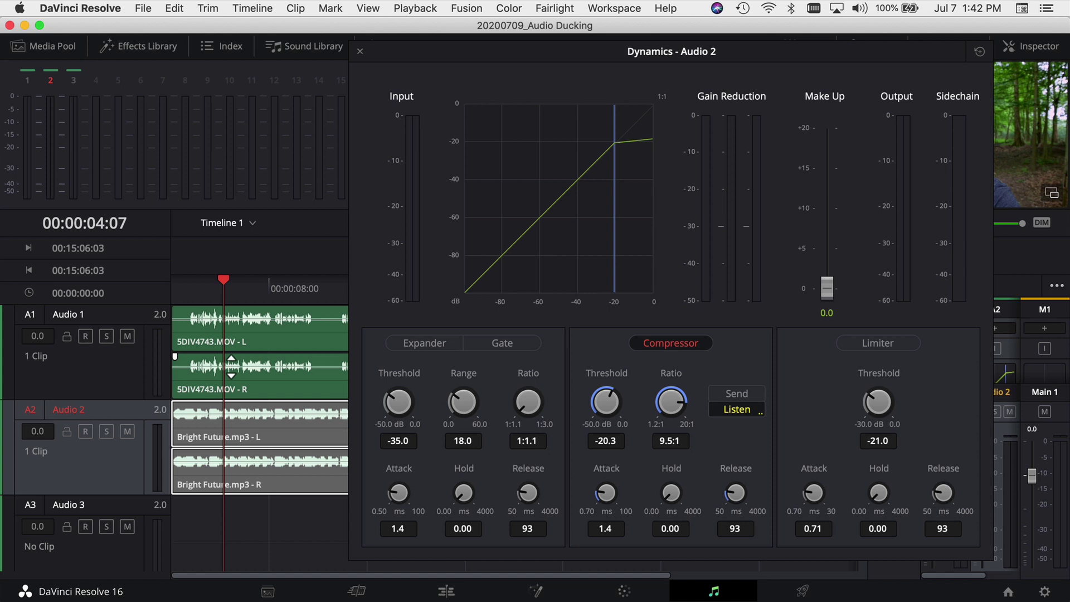
{"action": "left_click", "coordinate": [182, 285]}
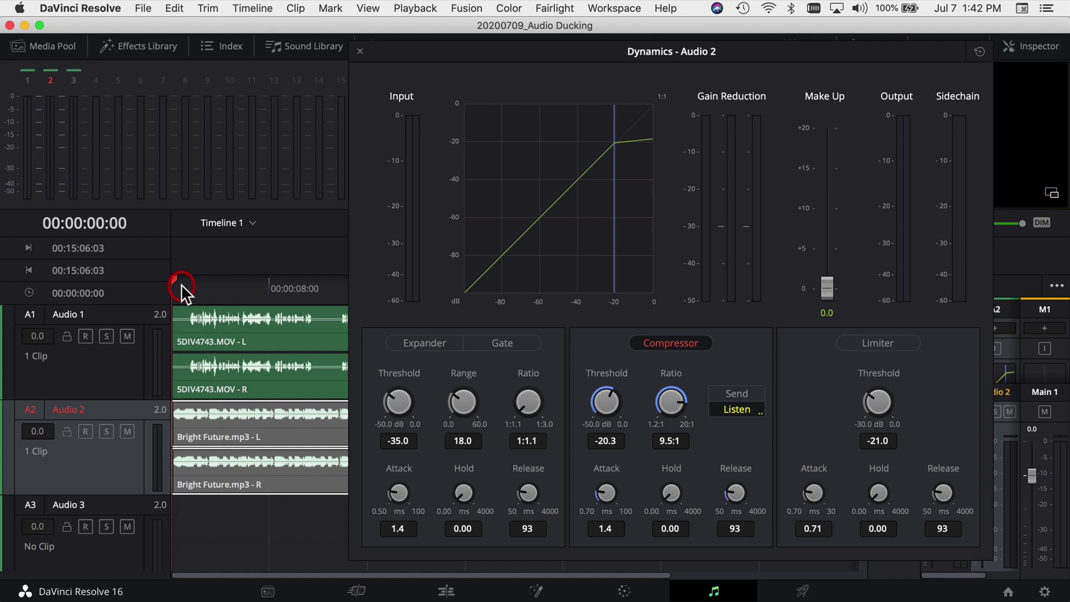
{"action": "key", "text": "space"}
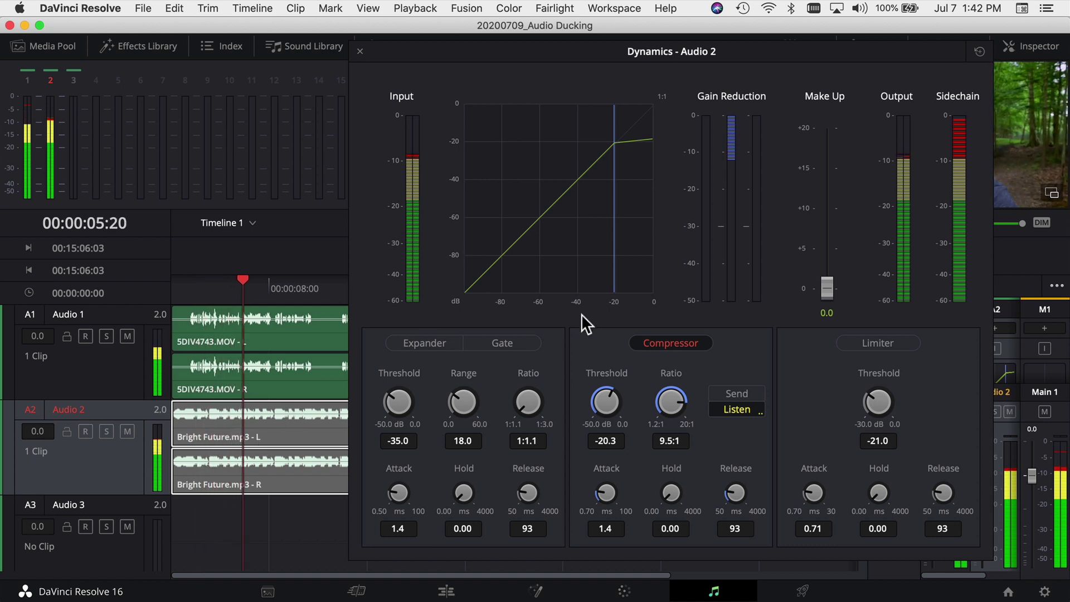
{"action": "left_click_drag", "start_coordinate": [623, 397], "coordinate": [627, 400]}
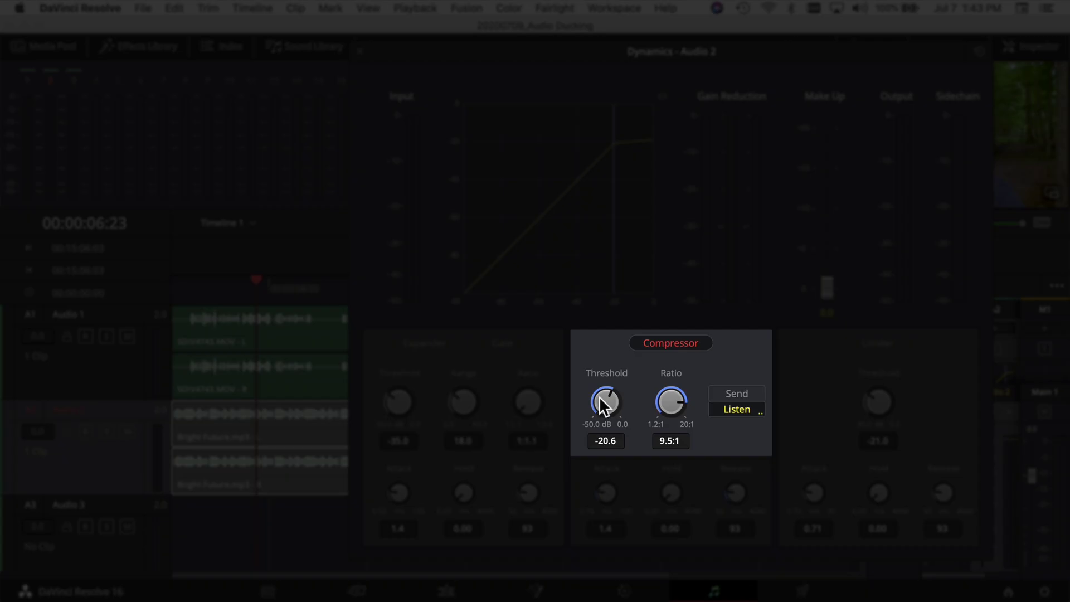
Lower Audio 2's compressor threshold to -30.4 dB and audition playback from near the start.
{"action": "left_click_drag", "start_coordinate": [602, 397], "coordinate": [577, 411]}
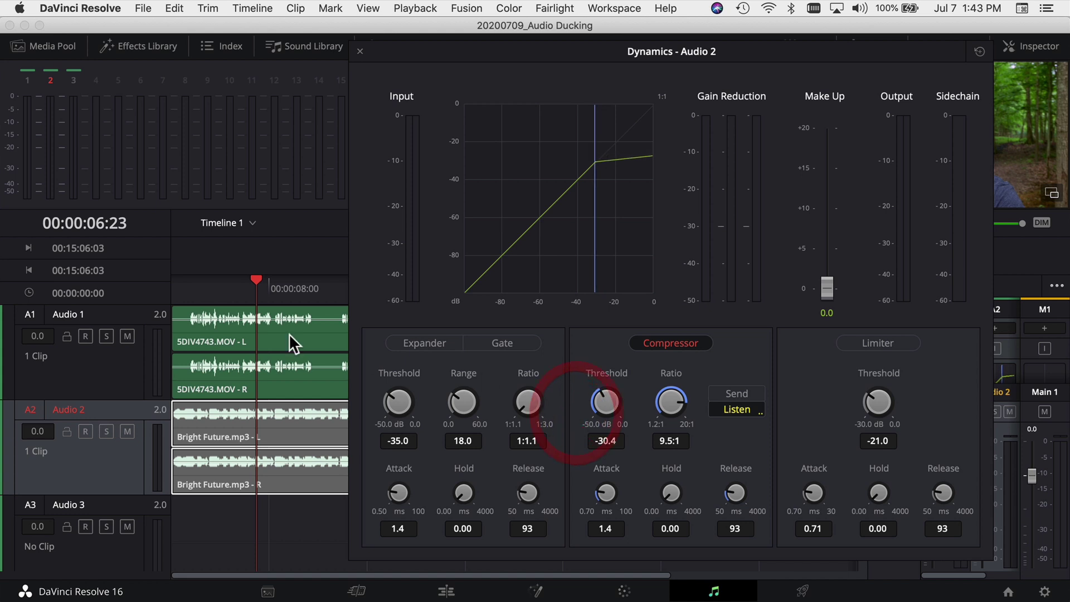
{"action": "left_click", "coordinate": [185, 287]}
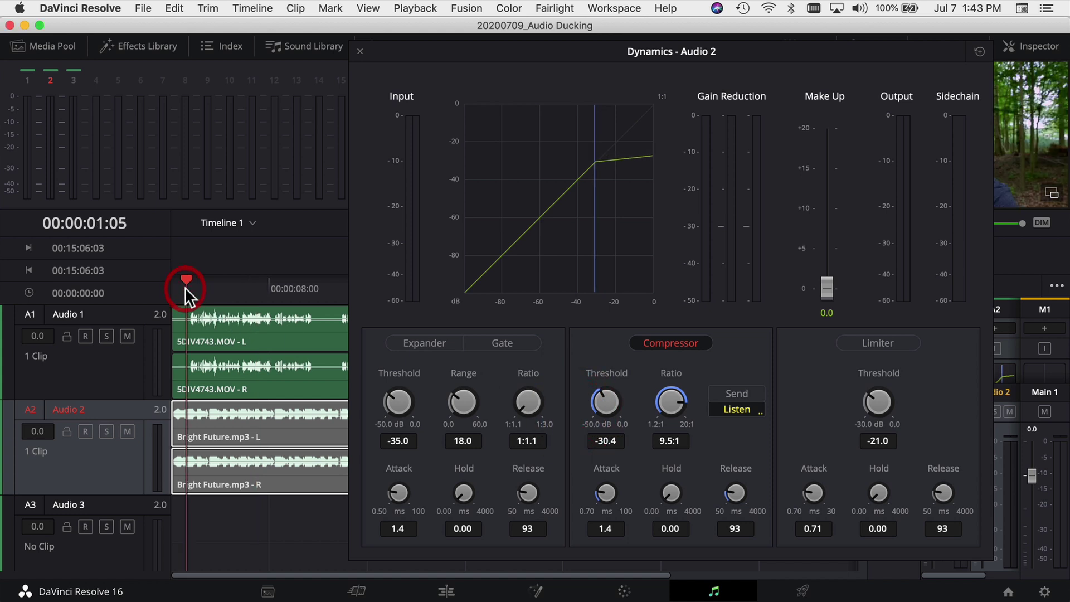
{"action": "key", "text": "space"}
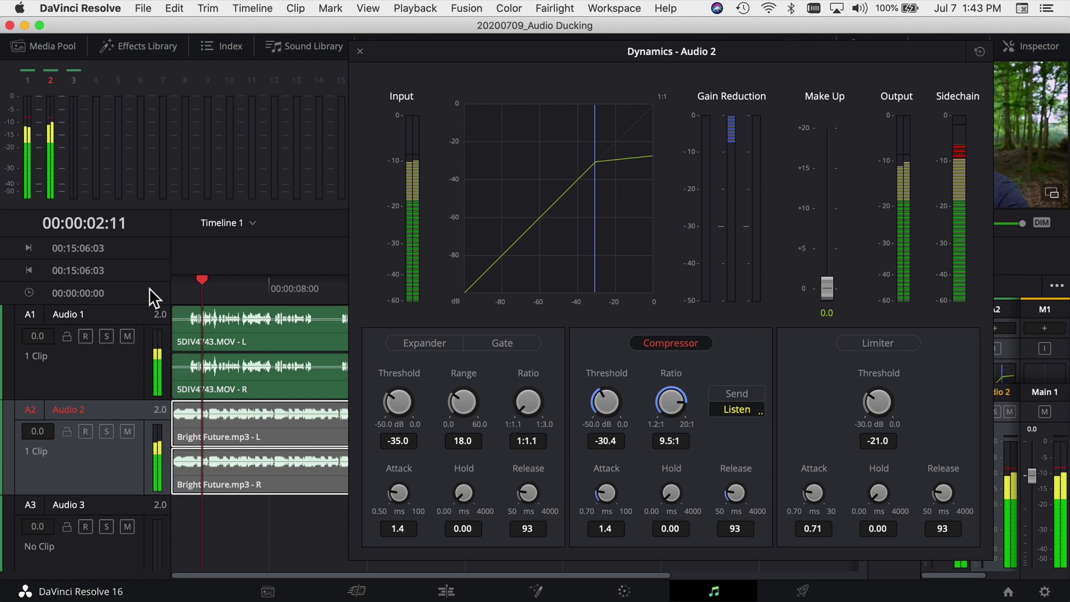
{"action": "key", "text": "space"}
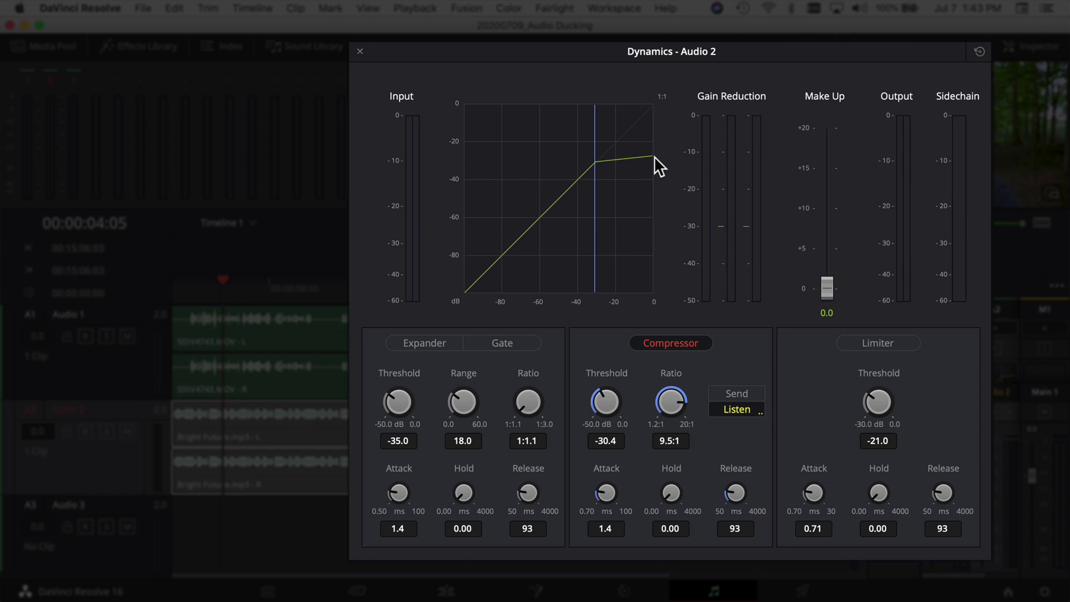
Bring the Audio 2 compressor threshold back up to -20.8 dB.
{"action": "left_click_drag", "start_coordinate": [604, 398], "coordinate": [623, 418]}
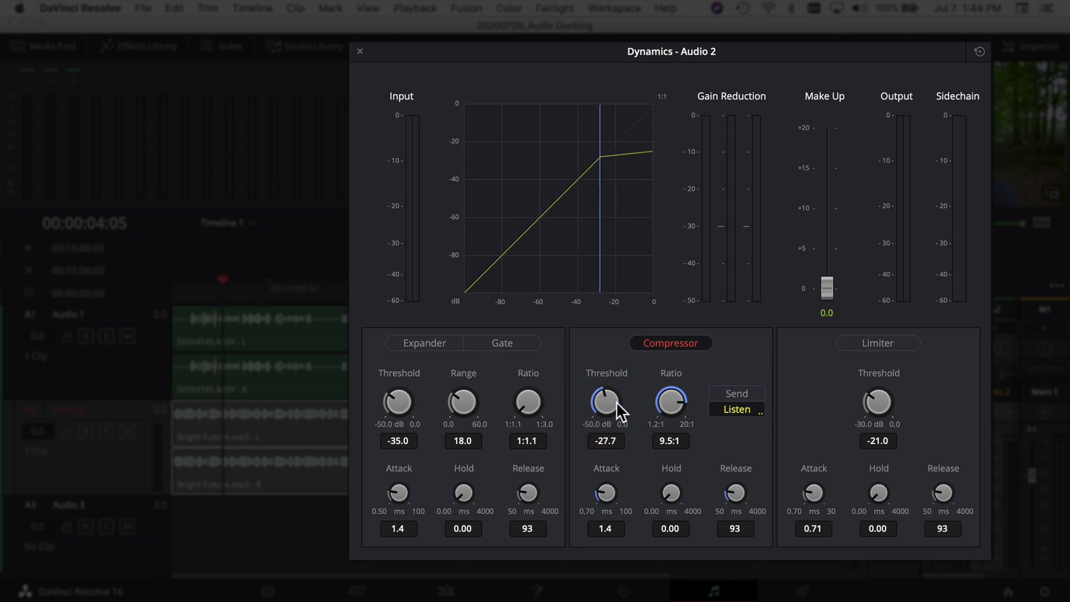
{"action": "left_click_drag", "start_coordinate": [620, 412], "coordinate": [599, 456]}
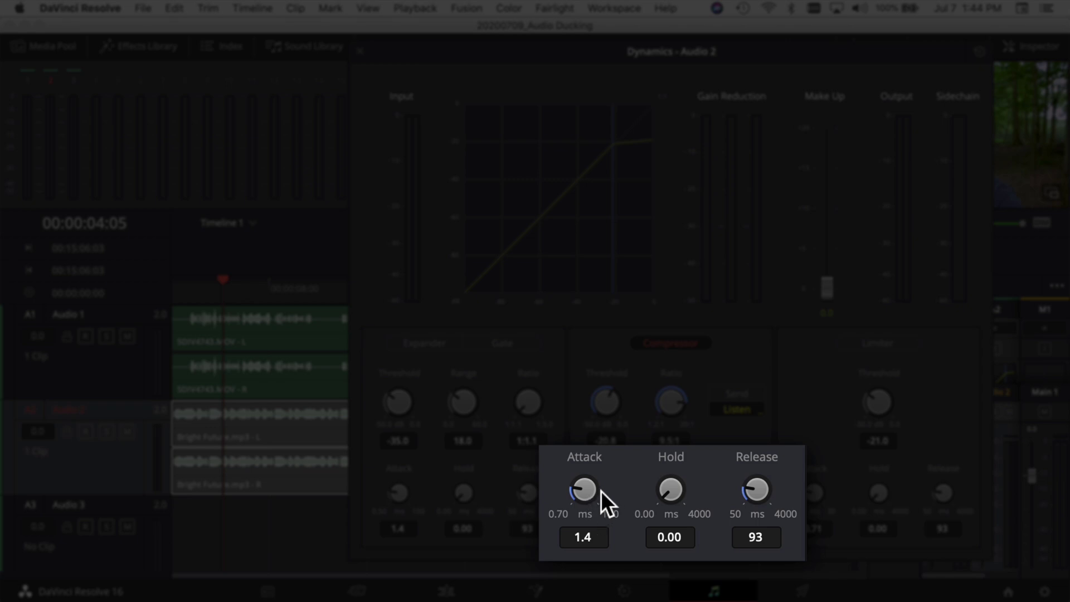
{"action": "mouse_move", "coordinate": [584, 493]}
{"action": "left_mouse_down"}
{"action": "mouse_move", "coordinate": [648, 481]}
{"action": "mouse_move", "coordinate": [583, 487]}
{"action": "mouse_move", "coordinate": [592, 495]}
{"action": "left_mouse_up"}
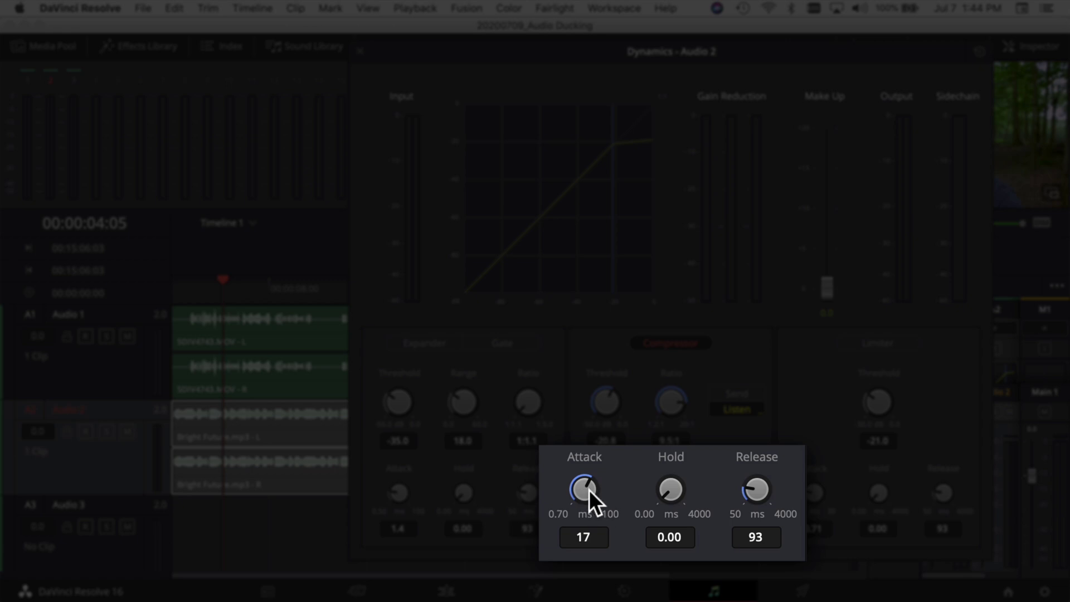
{"action": "double_click", "coordinate": [583, 485]}
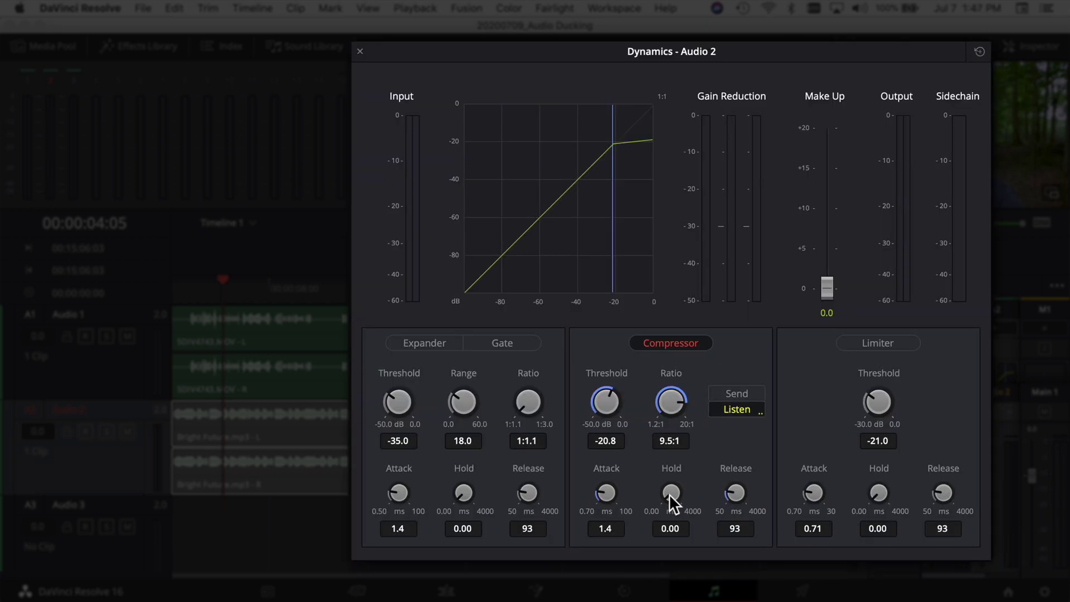
Try some compressor hold, then lower the threshold to -31.3 dB.
{"action": "left_click_drag", "start_coordinate": [668, 494], "coordinate": [732, 467]}
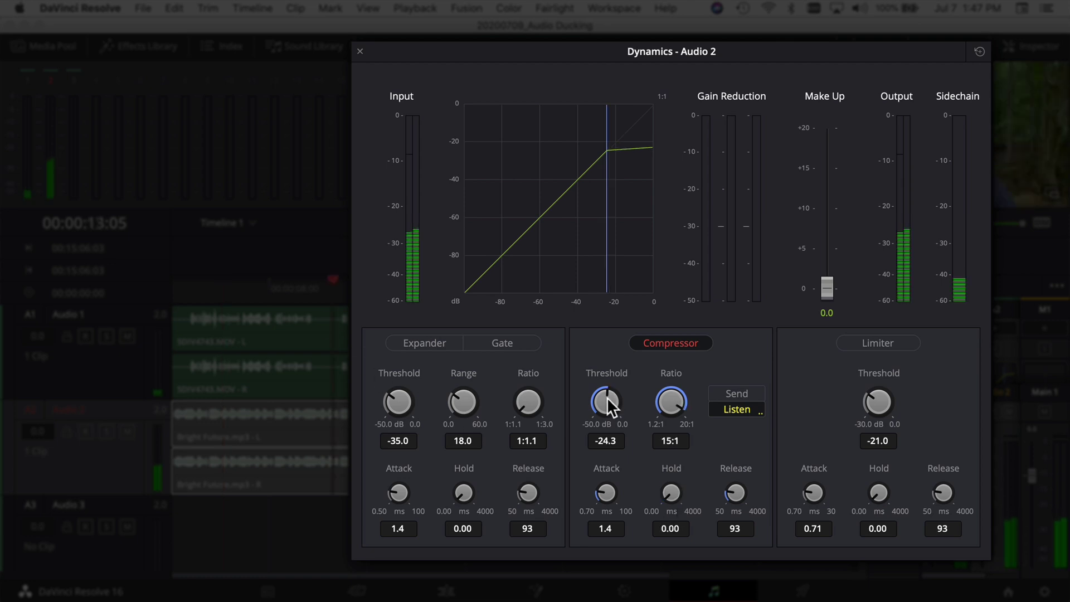
{"action": "left_click_drag", "start_coordinate": [607, 397], "coordinate": [558, 401]}
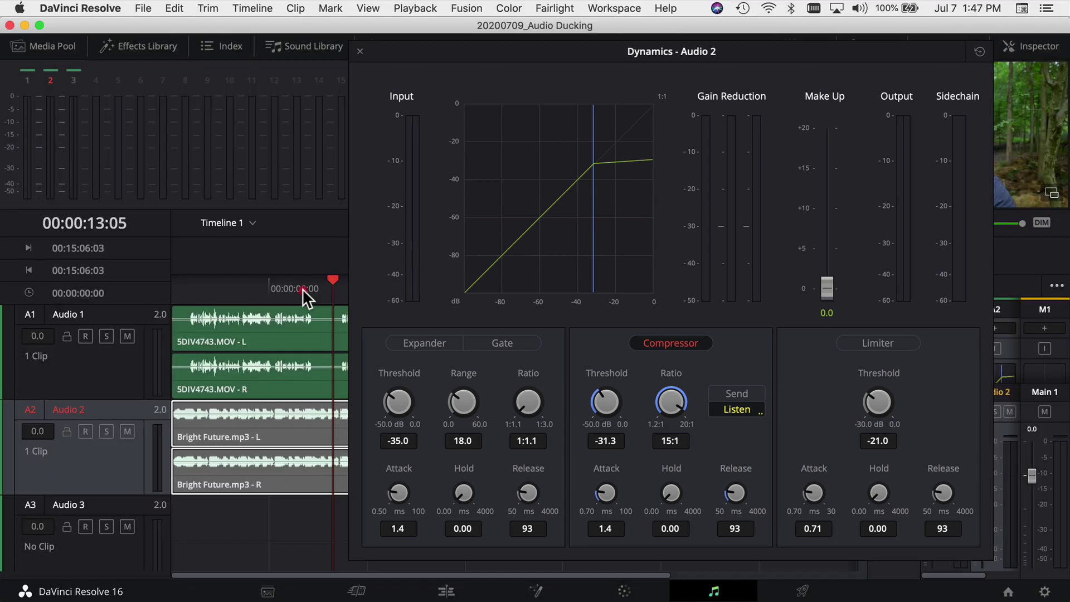
Raise the compressor ratio to 18:1 and play the dialogue from about 00:00:09:18.
{"action": "left_click", "coordinate": [303, 289]}
{"action": "left_click_drag", "start_coordinate": [667, 408], "coordinate": [673, 405]}
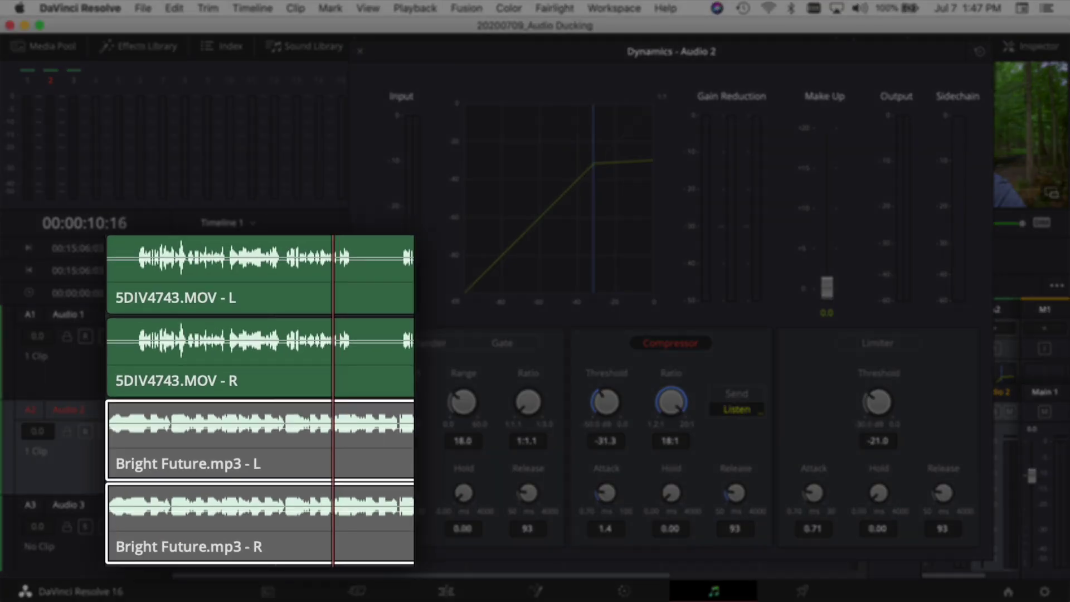
{"action": "left_click", "coordinate": [295, 290]}
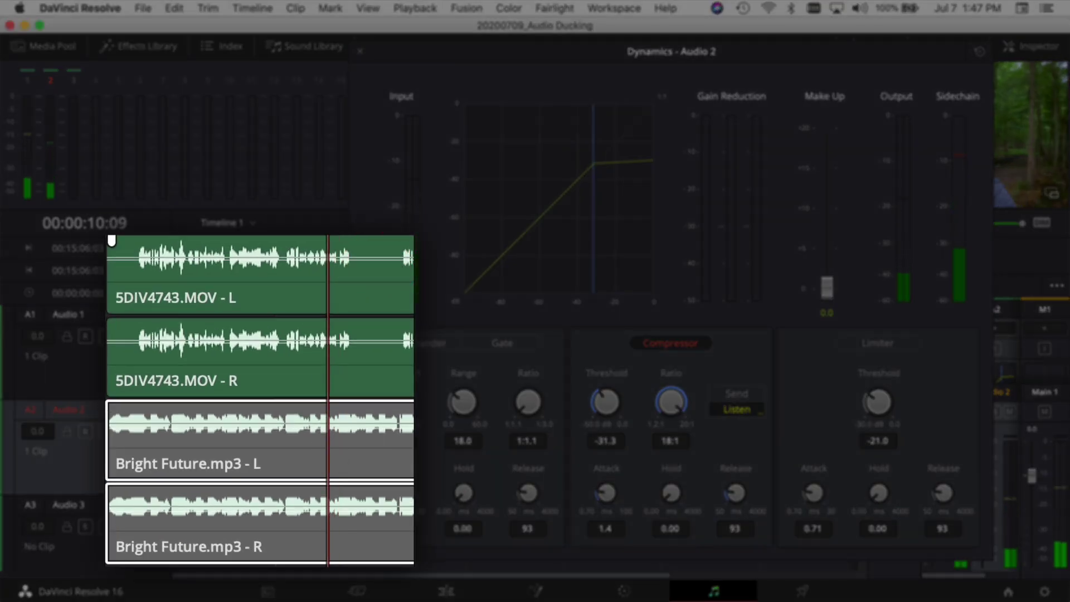
{"action": "left_click", "coordinate": [313, 257]}
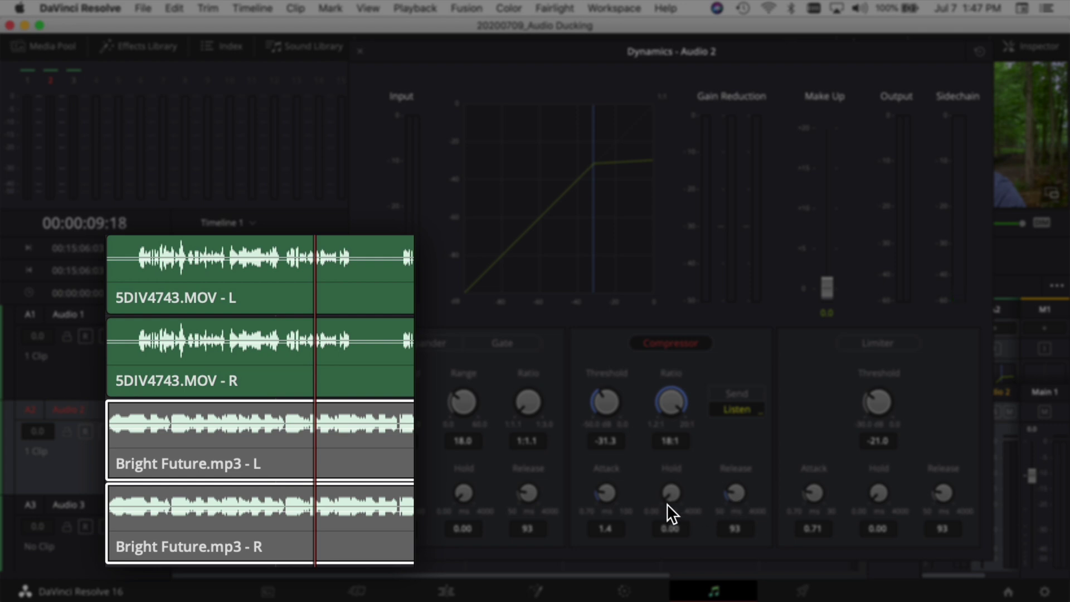
{"action": "key", "text": "space"}
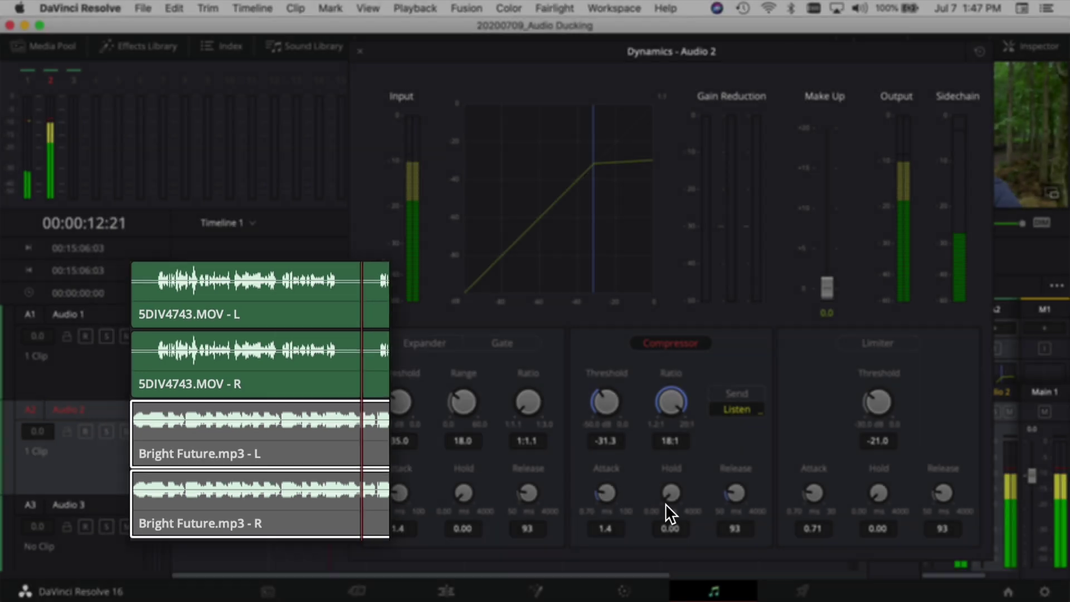
Try a 1600 ms compressor hold, replay the section, then shorten the hold to 775 ms.
{"action": "left_click_drag", "start_coordinate": [665, 504], "coordinate": [770, 494]}
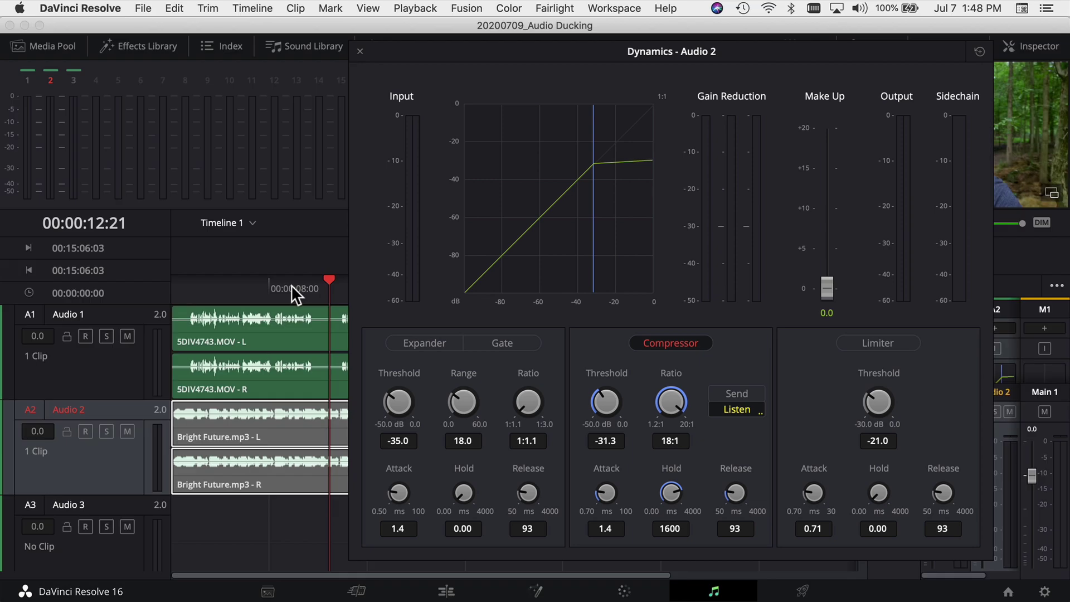
{"action": "left_click", "coordinate": [292, 285]}
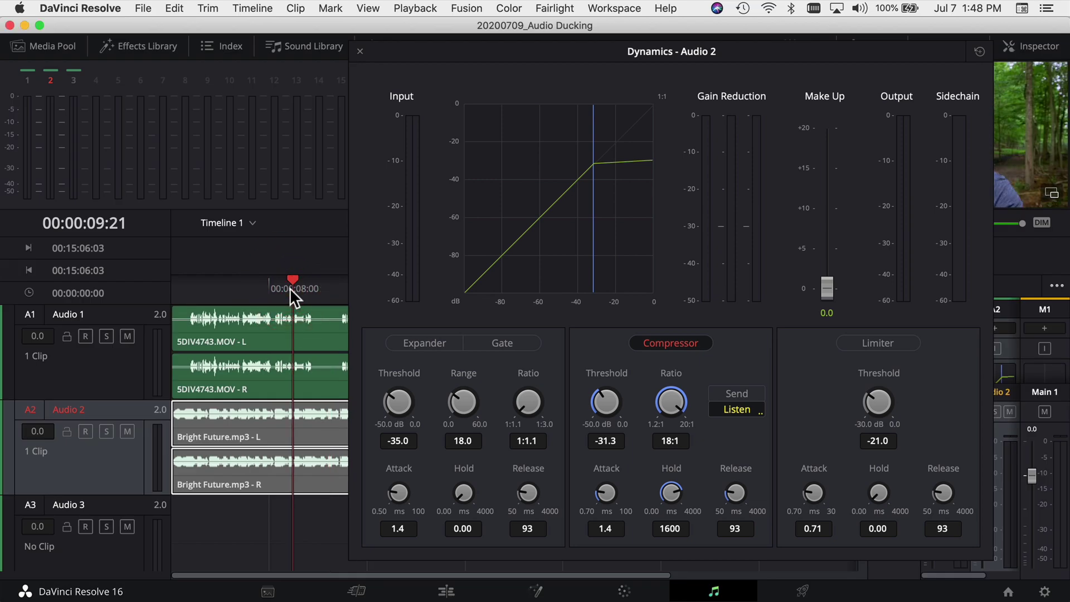
{"action": "key", "text": "space"}
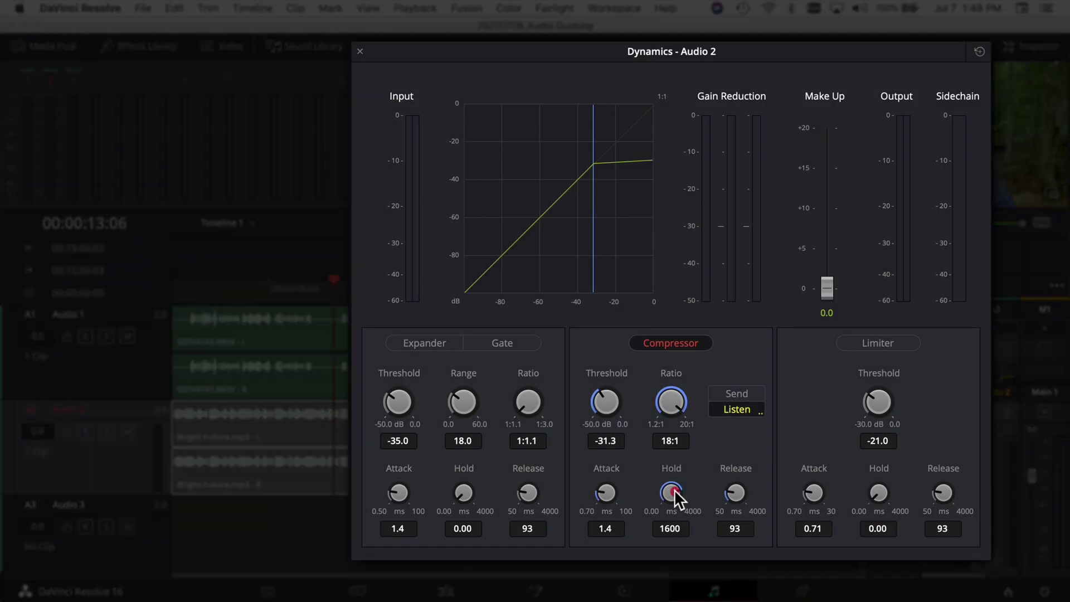
{"action": "left_click_drag", "start_coordinate": [675, 490], "coordinate": [671, 564]}
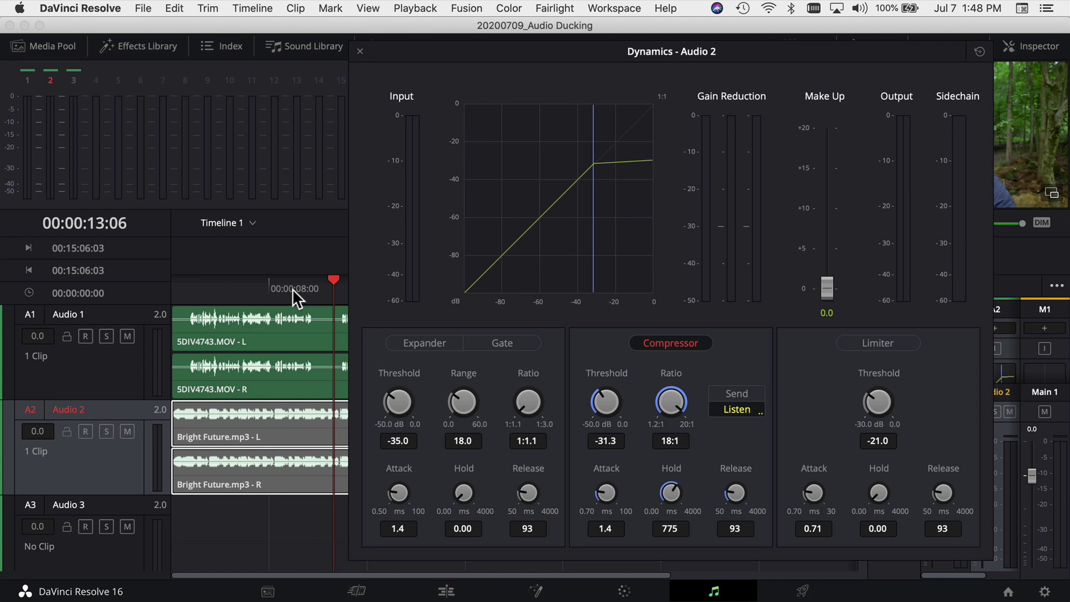
Replay the dialogue section and lengthen the compressor release from 93 ms to 1527 ms.
{"action": "left_click", "coordinate": [294, 288]}
{"action": "key", "text": "space"}
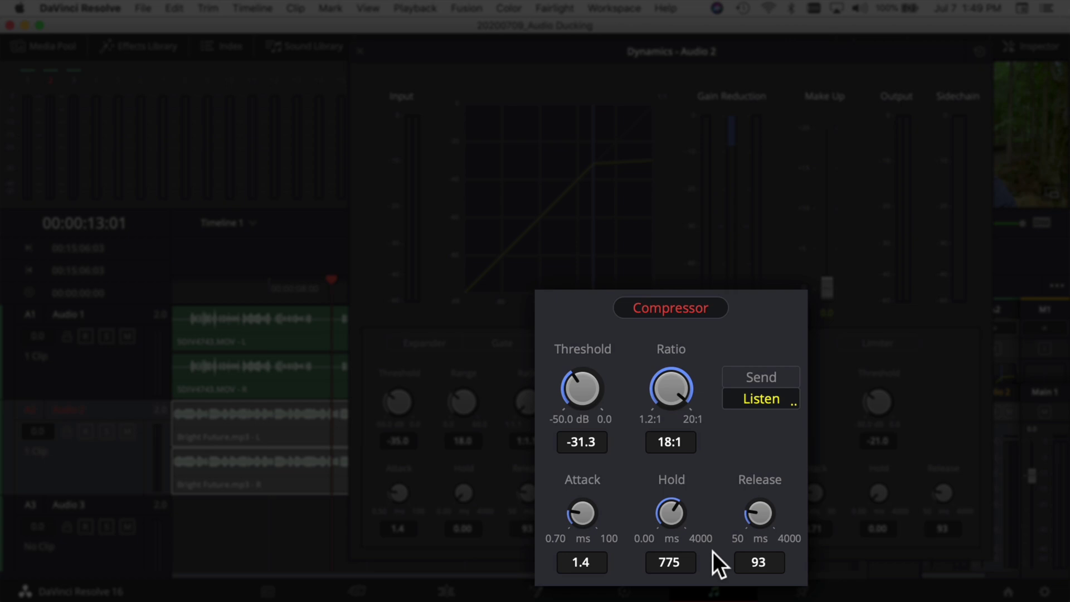
{"action": "mouse_move", "coordinate": [760, 511]}
{"action": "left_mouse_down"}
{"action": "mouse_move", "coordinate": [842, 509]}
{"action": "mouse_move", "coordinate": [762, 513]}
{"action": "mouse_move", "coordinate": [777, 522]}
{"action": "left_mouse_up"}
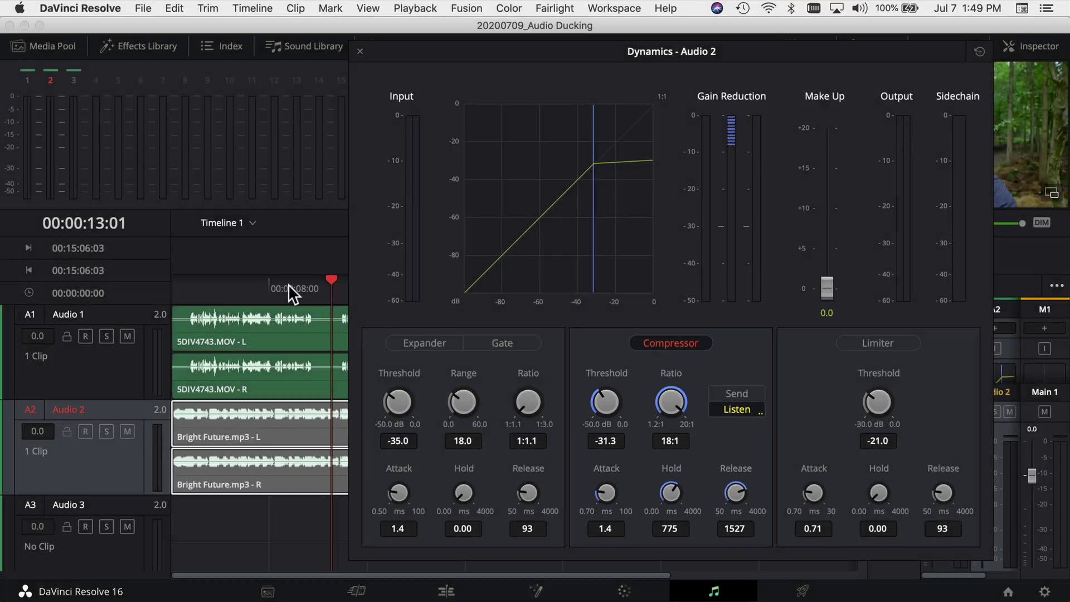
Replay from about 00:00:09, reset the compressor hold to 0 ms, and audition the section again.
{"action": "left_click", "coordinate": [291, 285]}
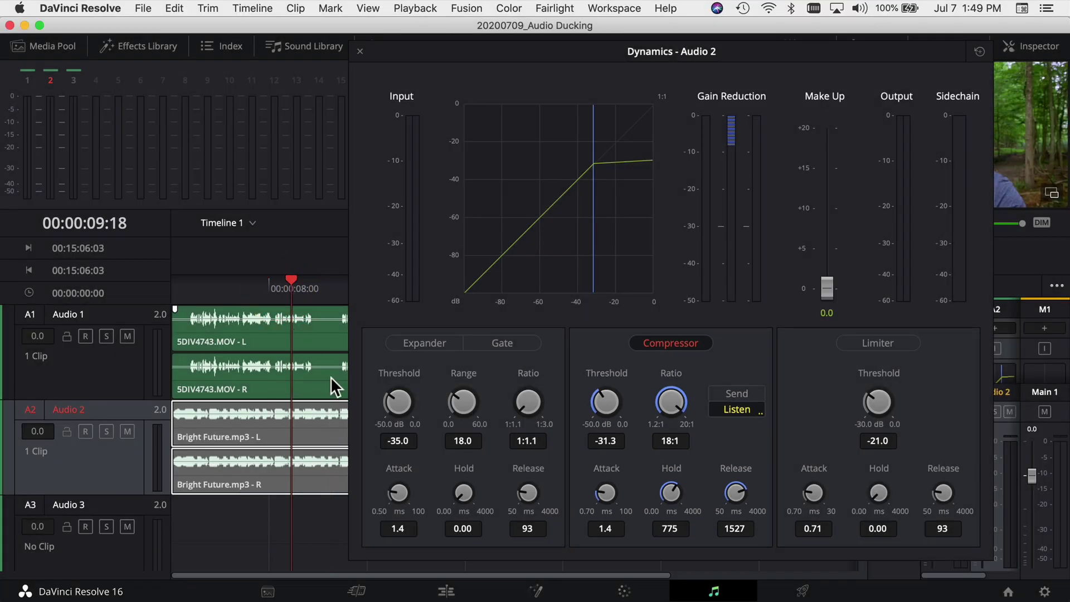
{"action": "key", "text": "space"}
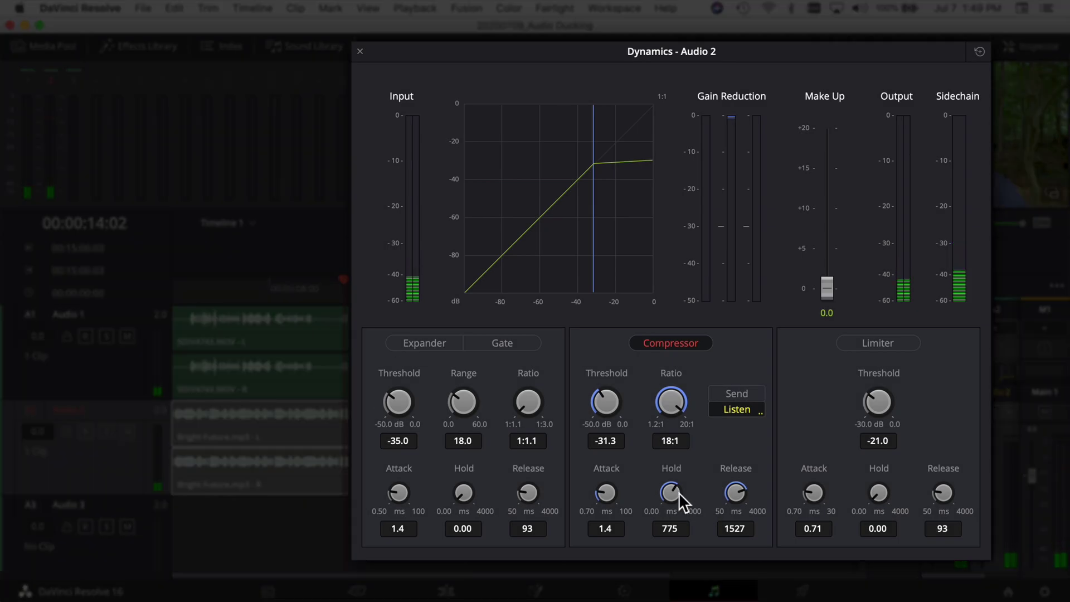
{"action": "double_click", "coordinate": [672, 491]}
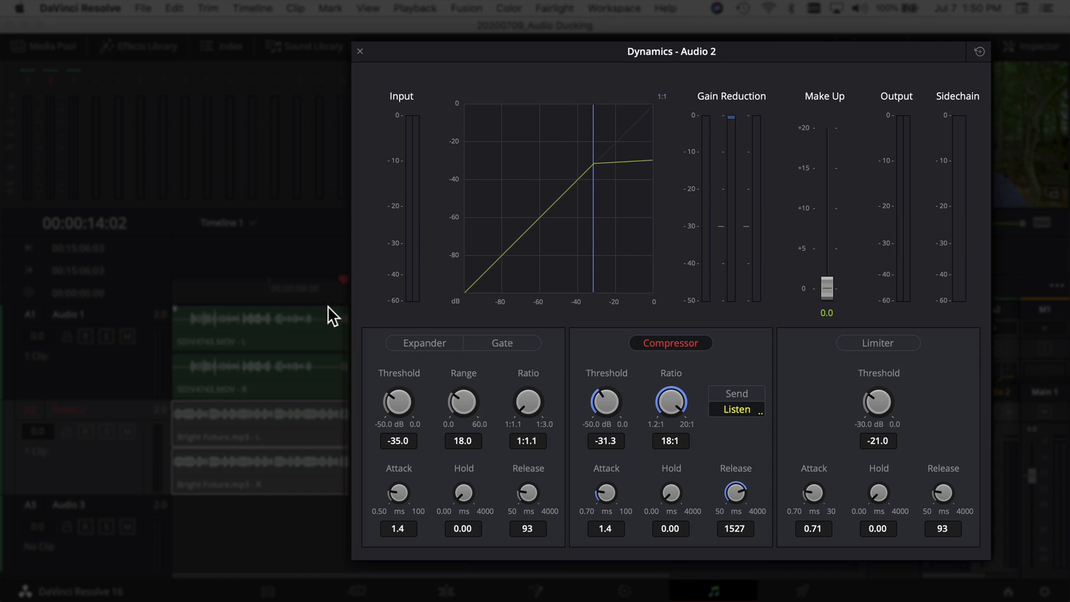
{"action": "left_click", "coordinate": [284, 287]}
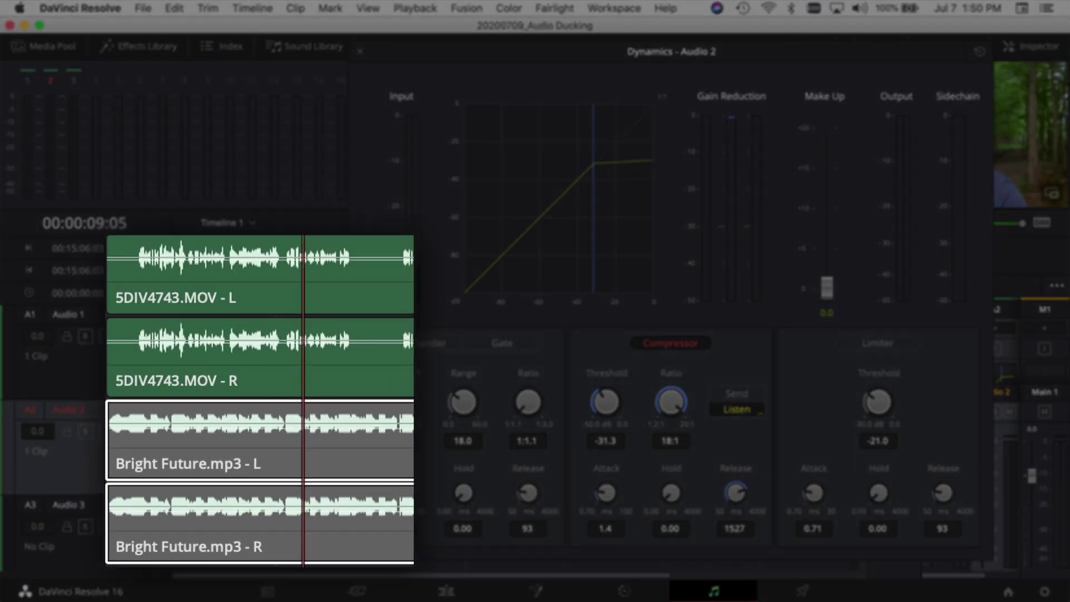
{"action": "key", "text": "space"}
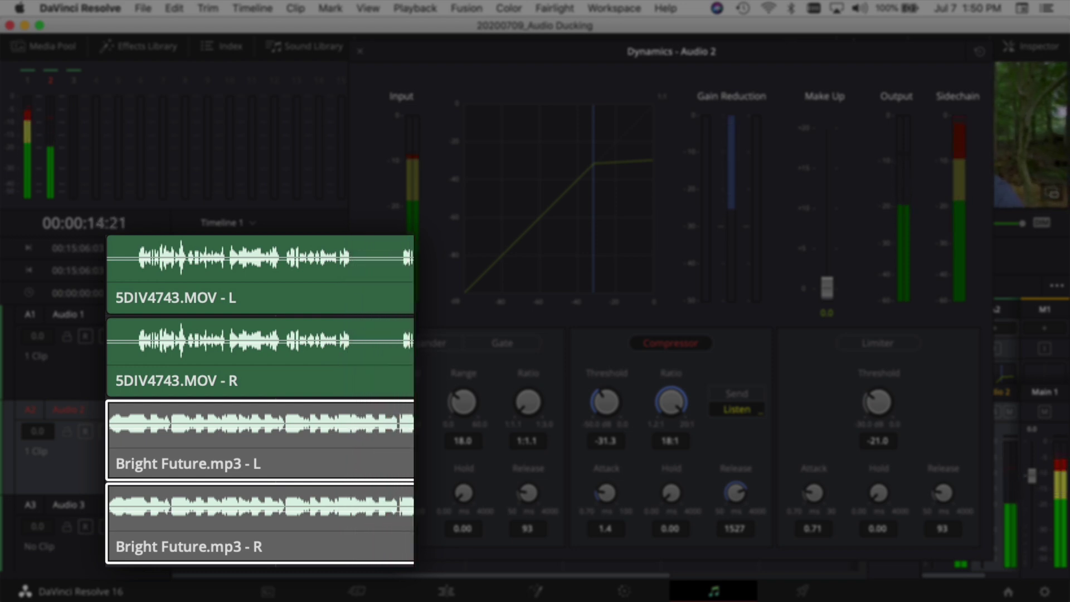
{"action": "key", "text": "space"}
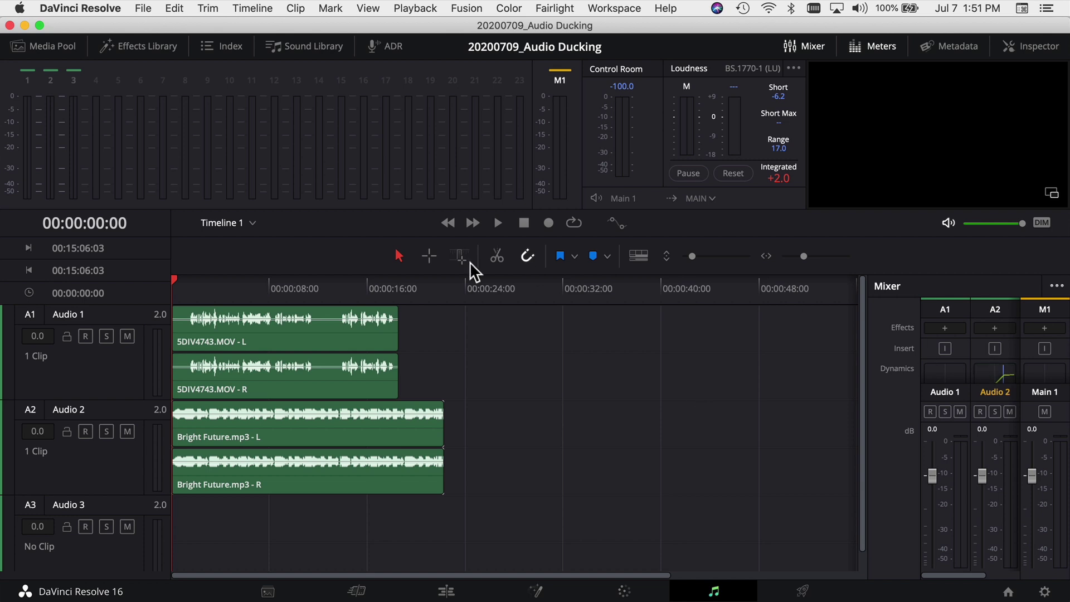
Return the playhead to the start of the timeline.
{"action": "left_click", "coordinate": [175, 282]}
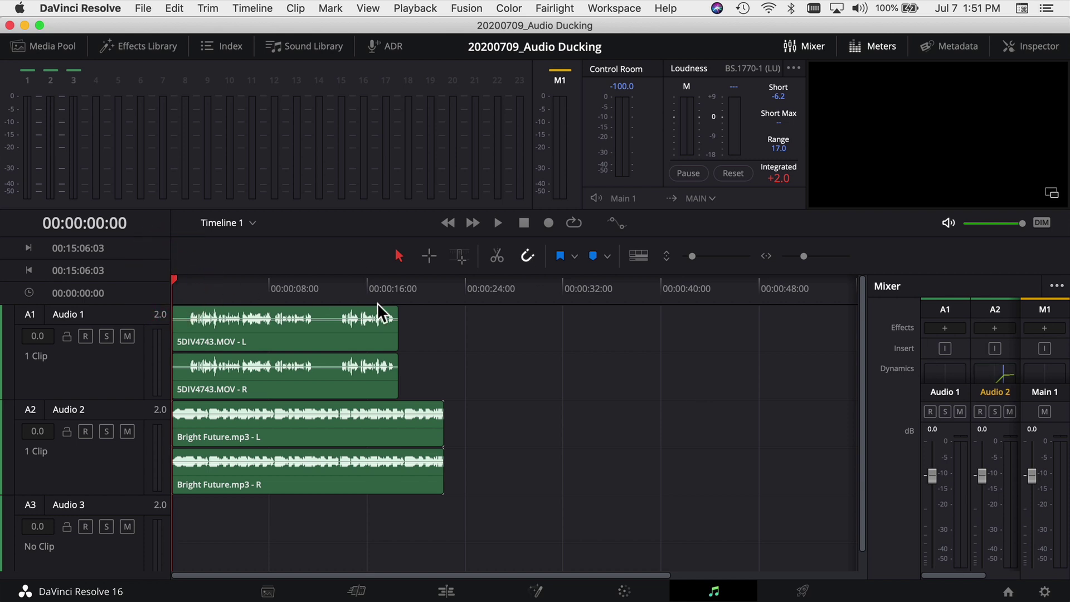